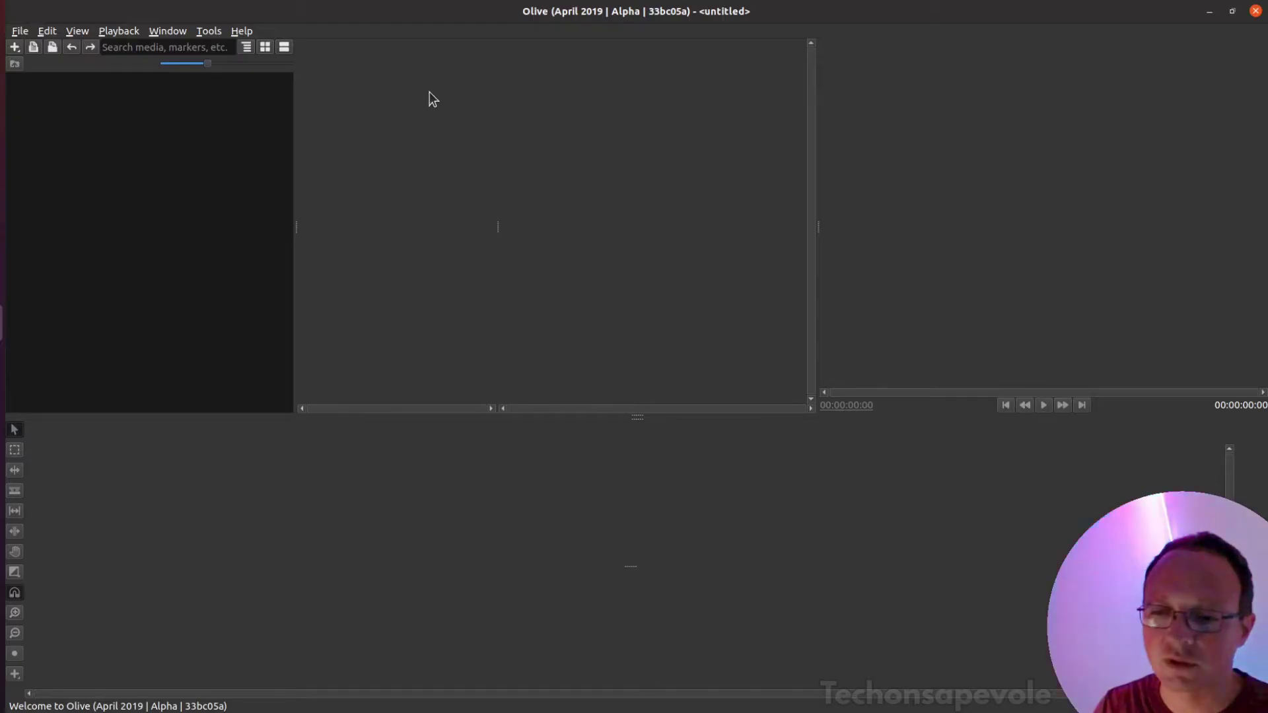
Unmaximize and resize the Olive window to the top-left, then bring Chrome forward and reposition it
left_click_drag(493, 19, 340, 69)
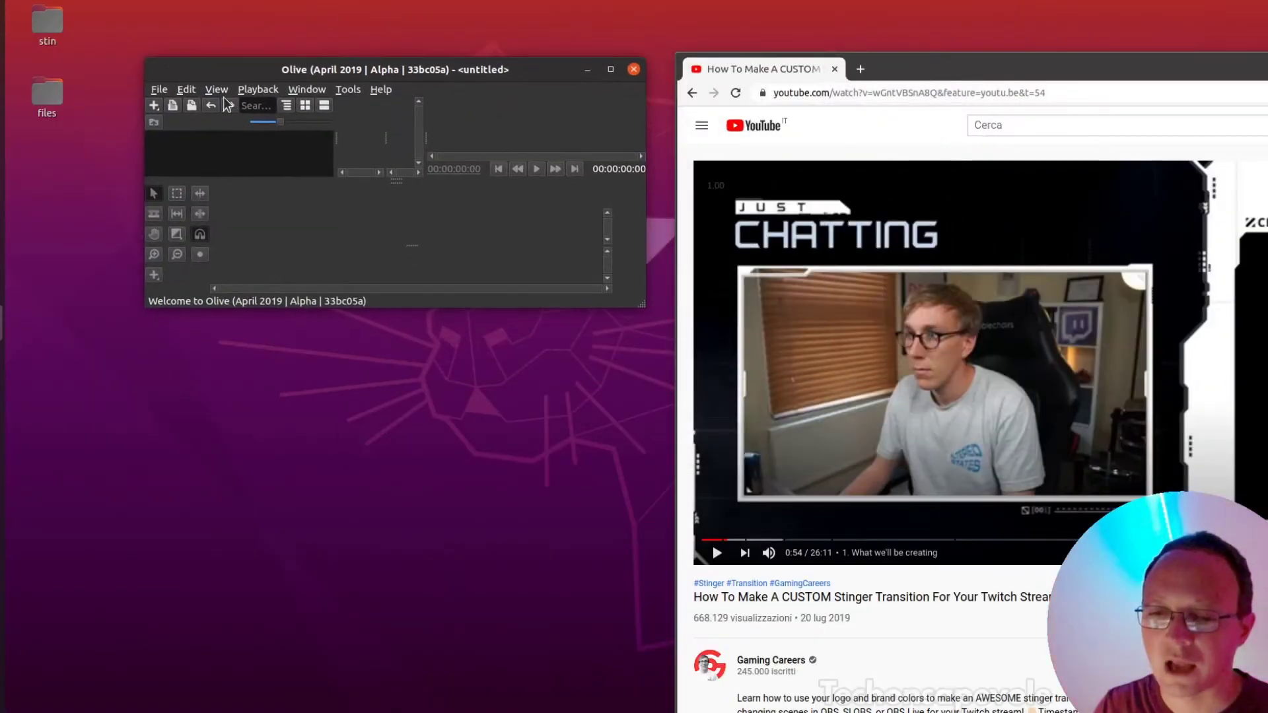
left_click_drag(642, 304, 804, 549)
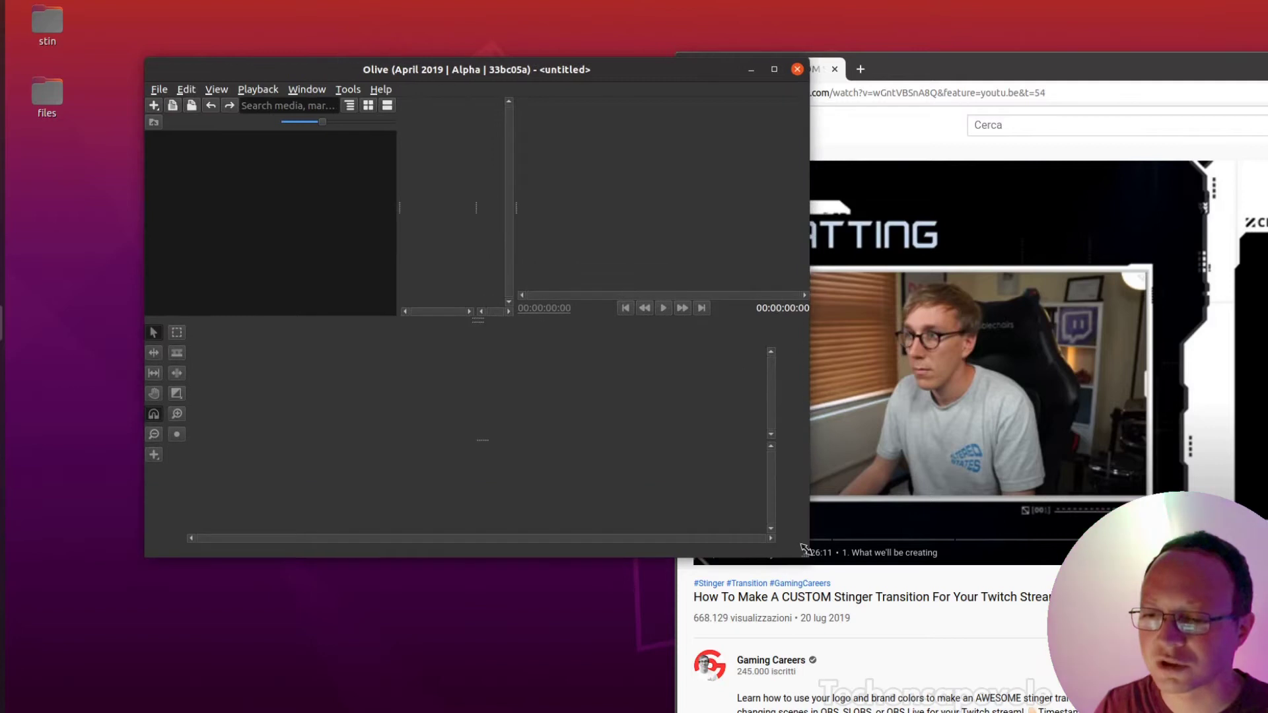
left_click_drag(582, 74, 487, 103)
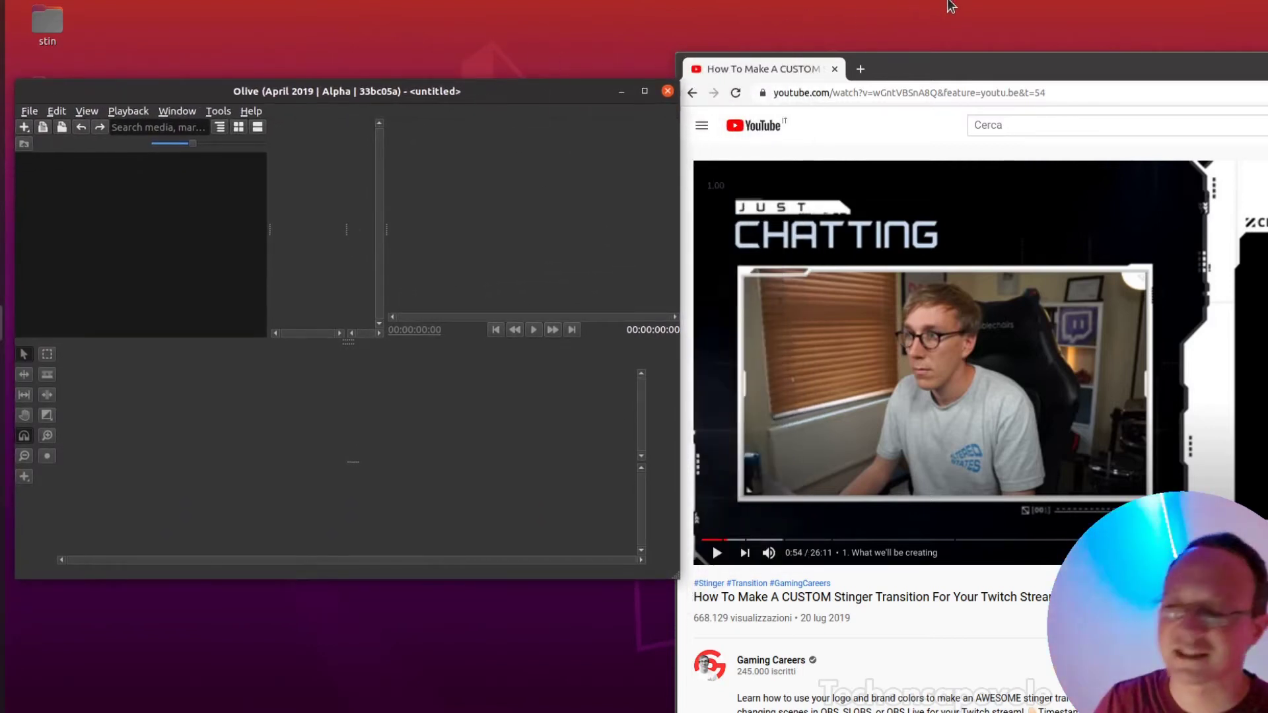
left_click(915, 70)
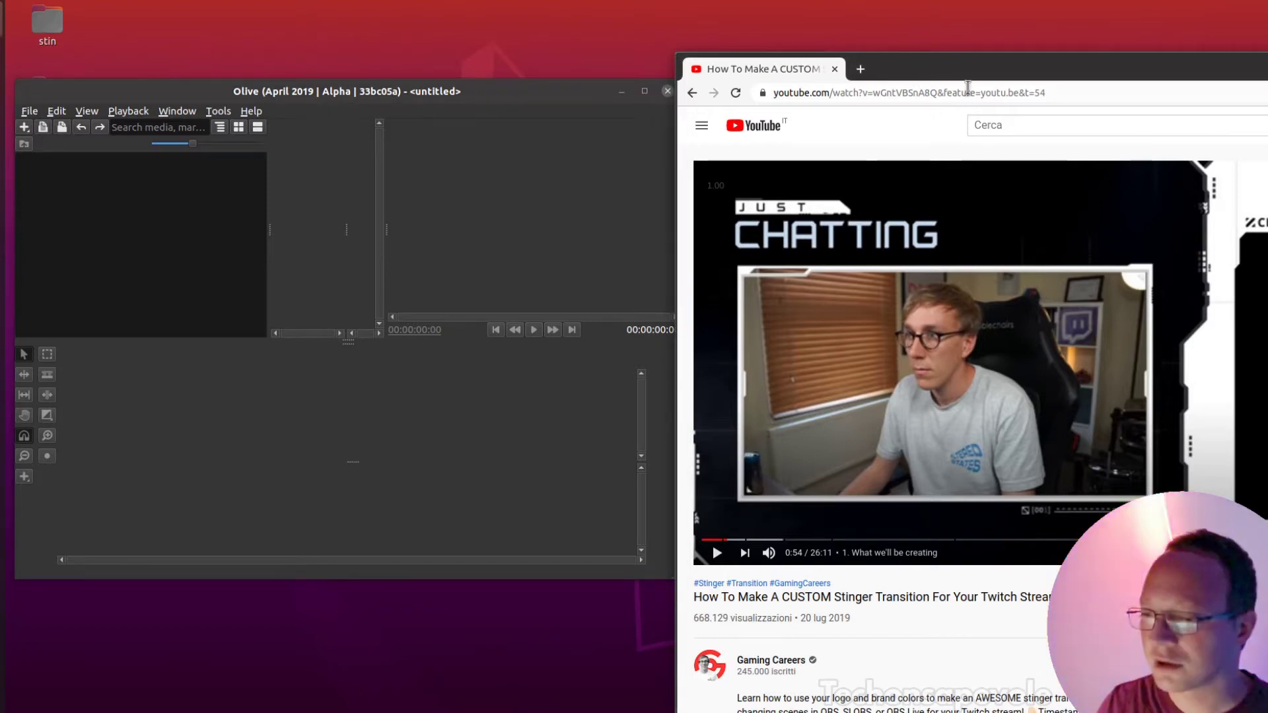
left_click_drag(969, 67, 908, 41)
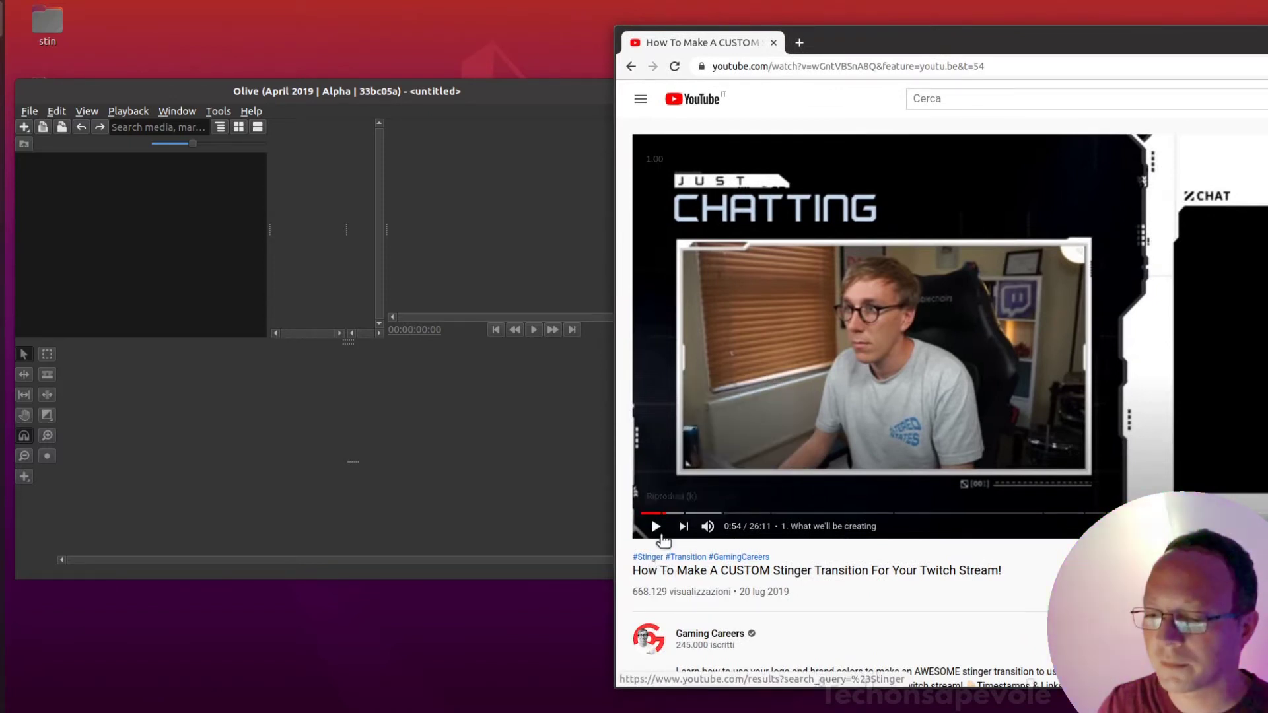
Briefly play and pause the YouTube stinger transition example, reload the page, then minimize Chrome
left_click(656, 527)
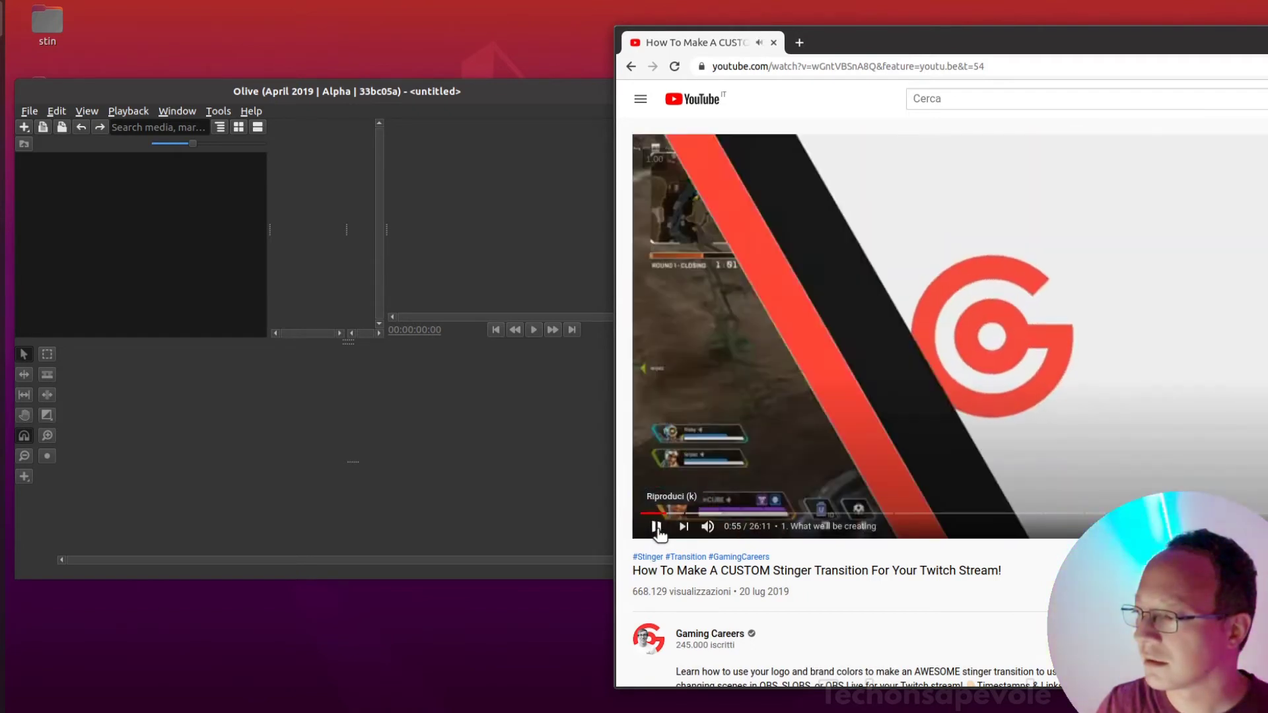
left_click(656, 527)
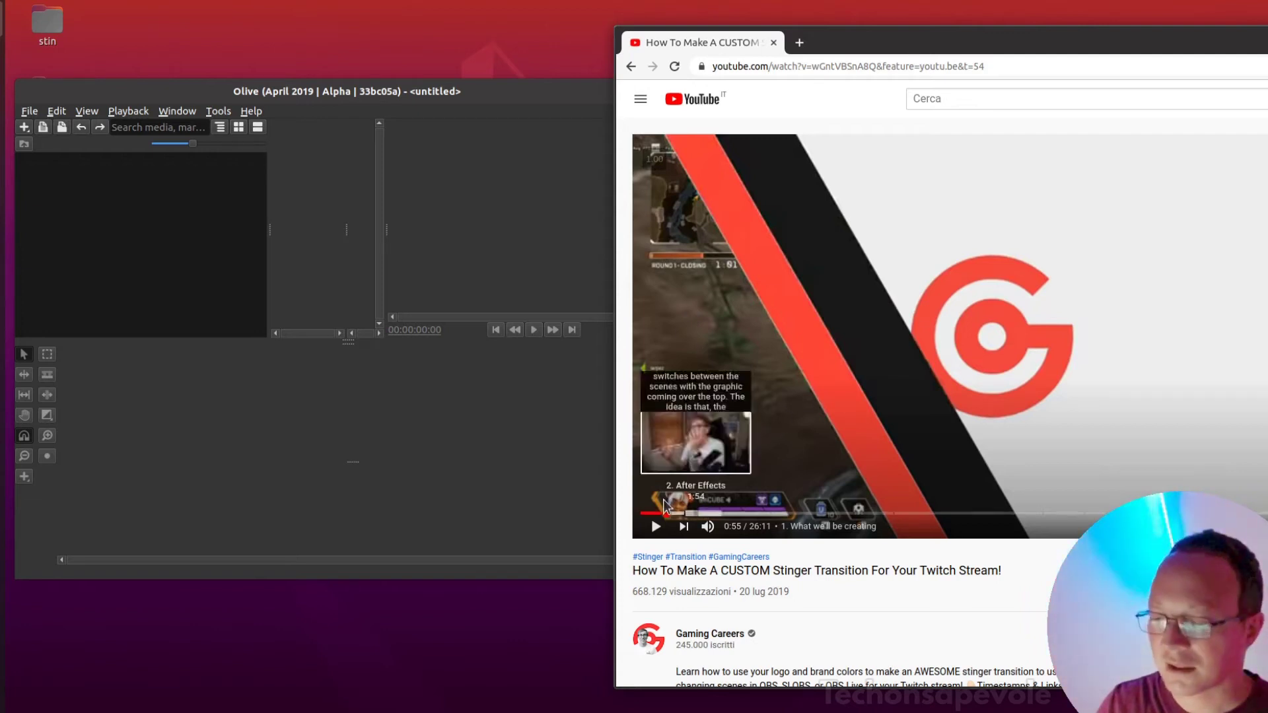
left_click(675, 66)
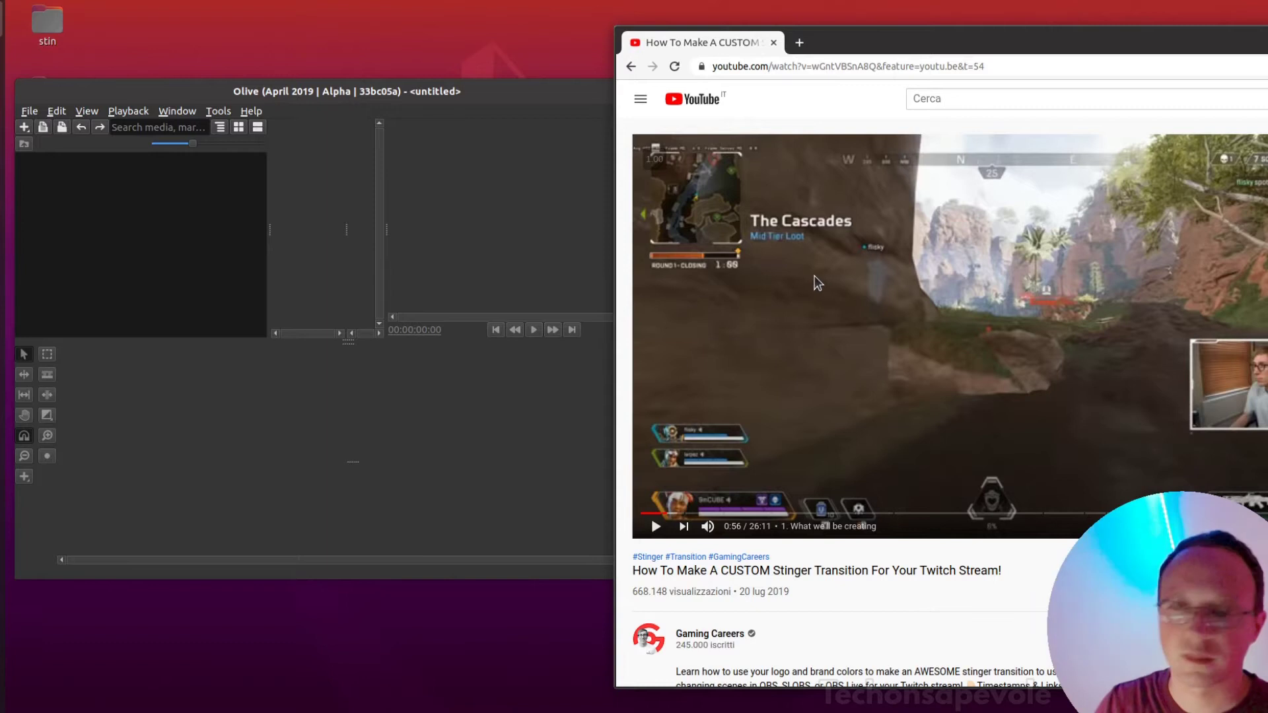
key("super+h")
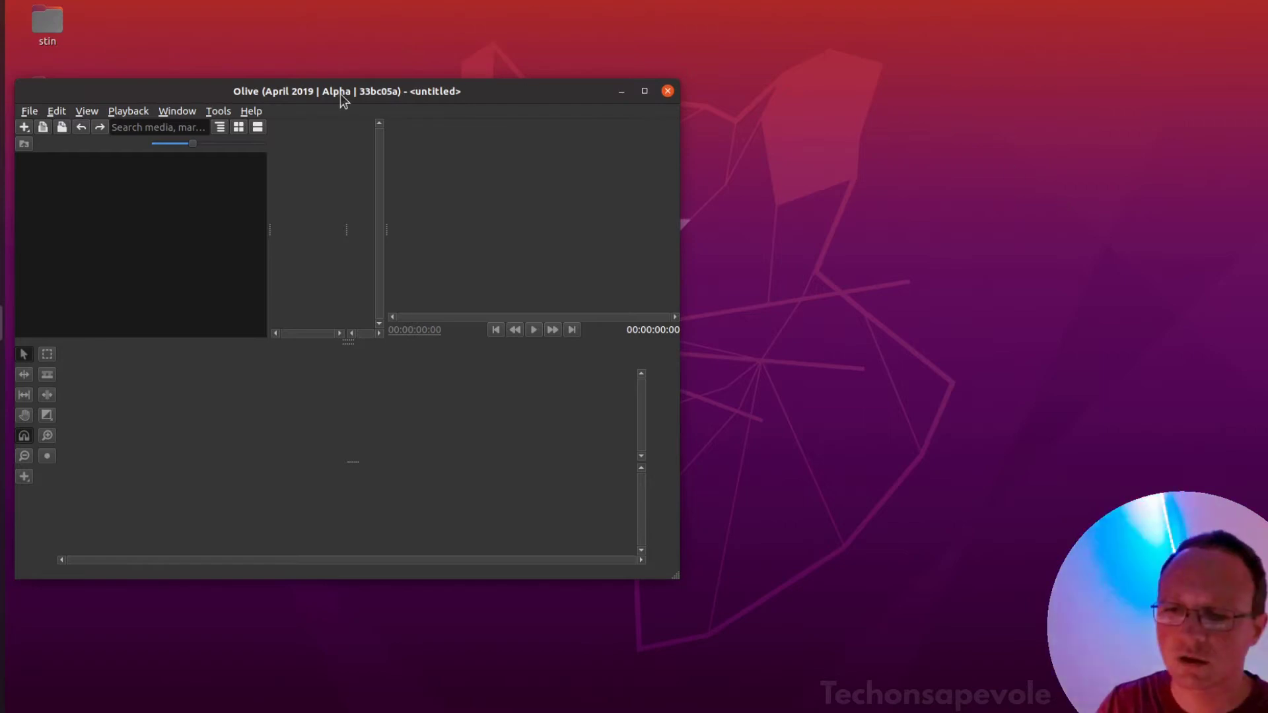
Create Sequence 01 from the media panel using the default 1920x1080, 29.97 FPS preset
left_click_drag(340, 94, 608, 69)
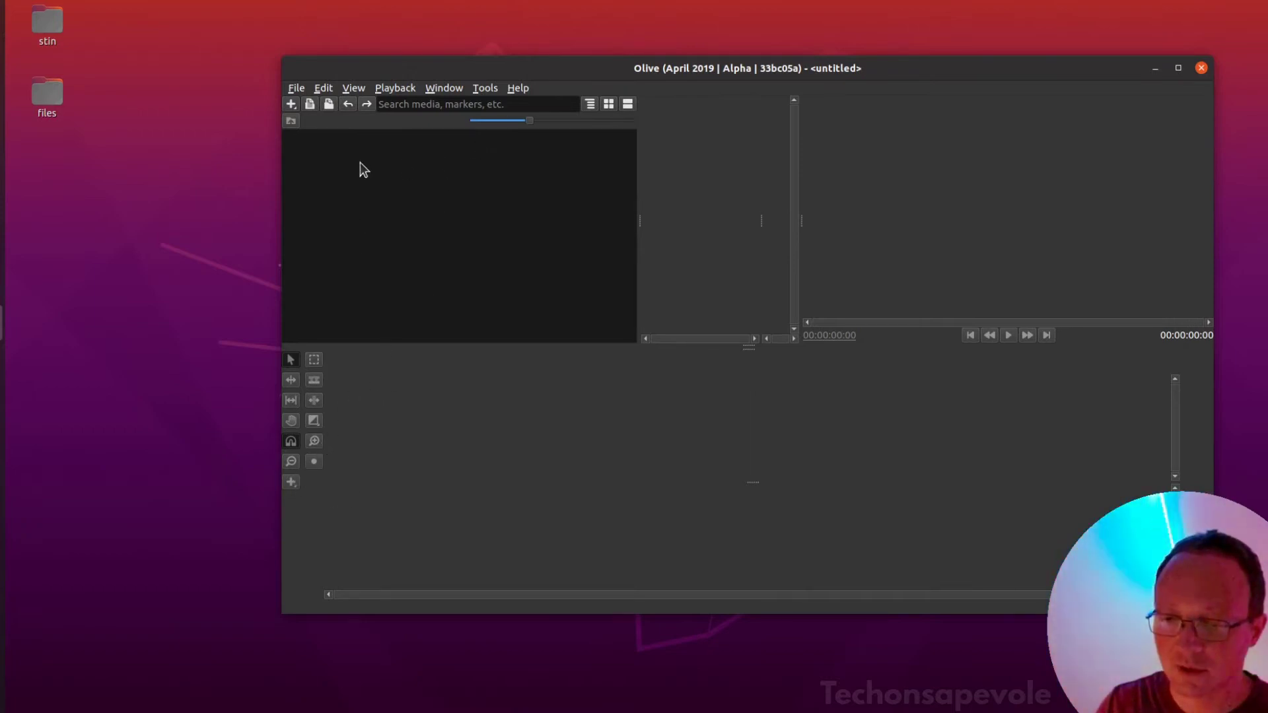
right_click(347, 183)
mouse_move(417, 208)
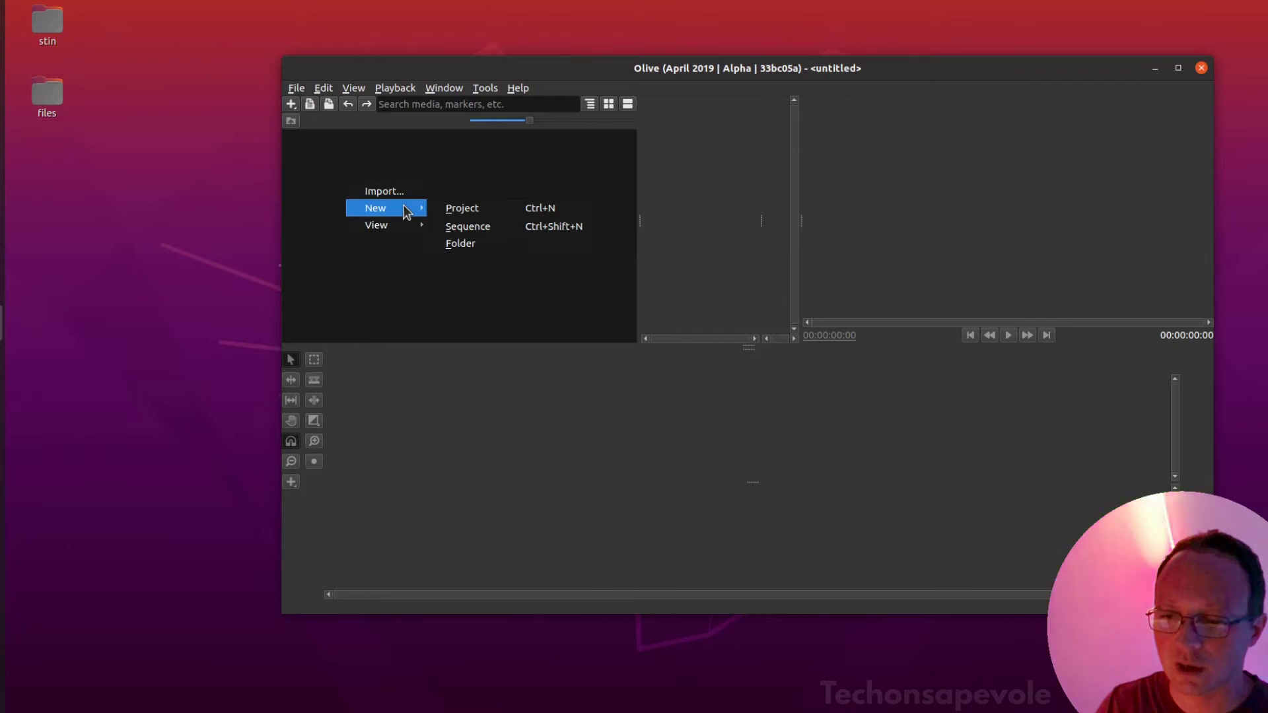
left_click(529, 225)
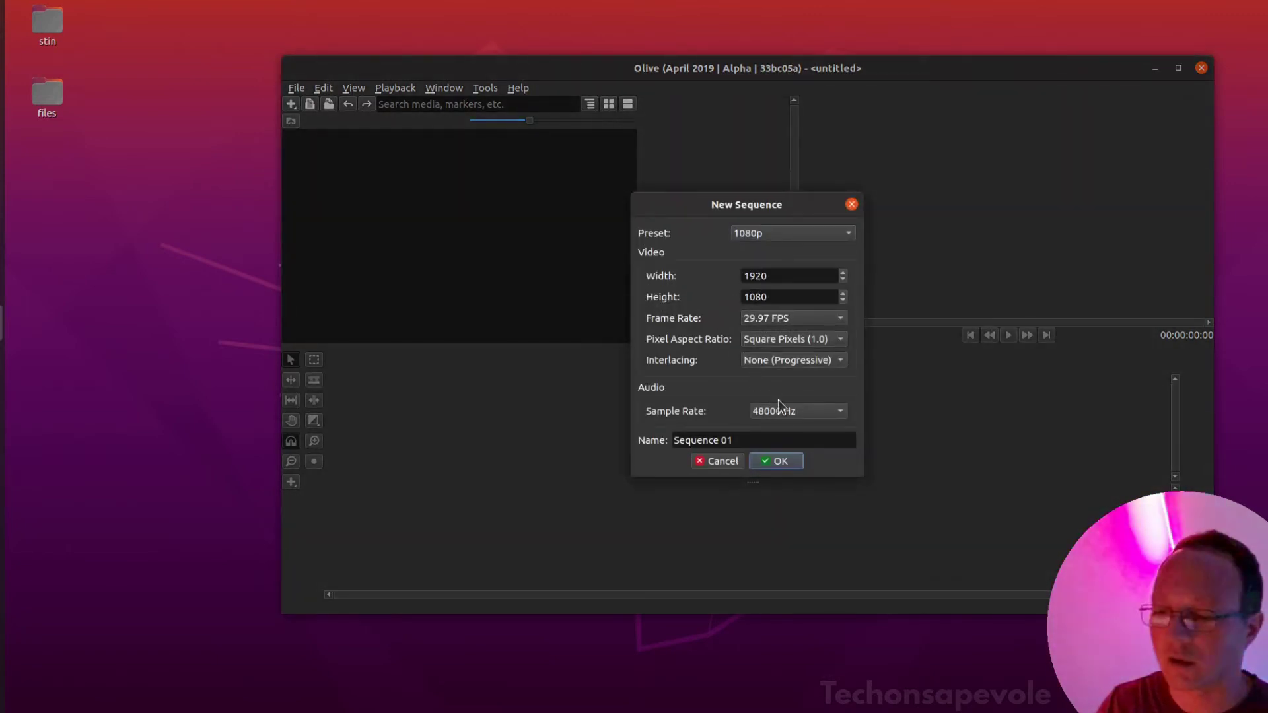
left_click(776, 464)
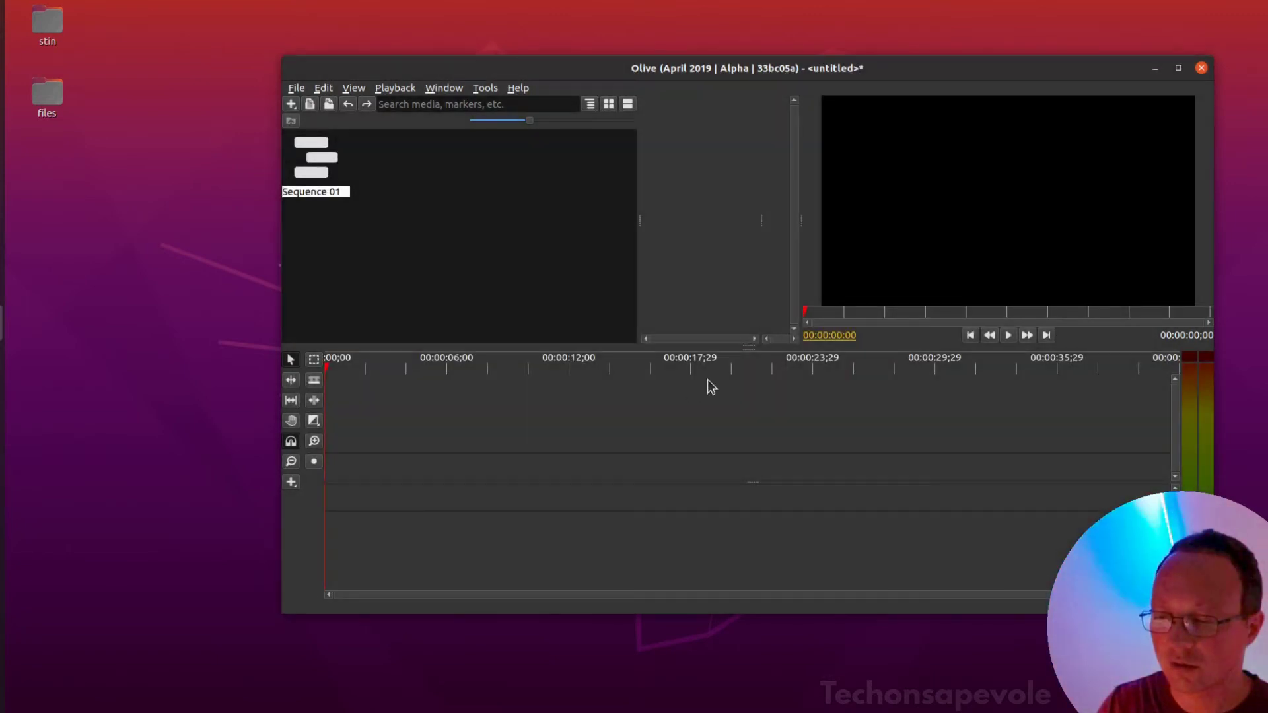
Add a Title clip near the start of the timeline and select it
left_click(292, 483)
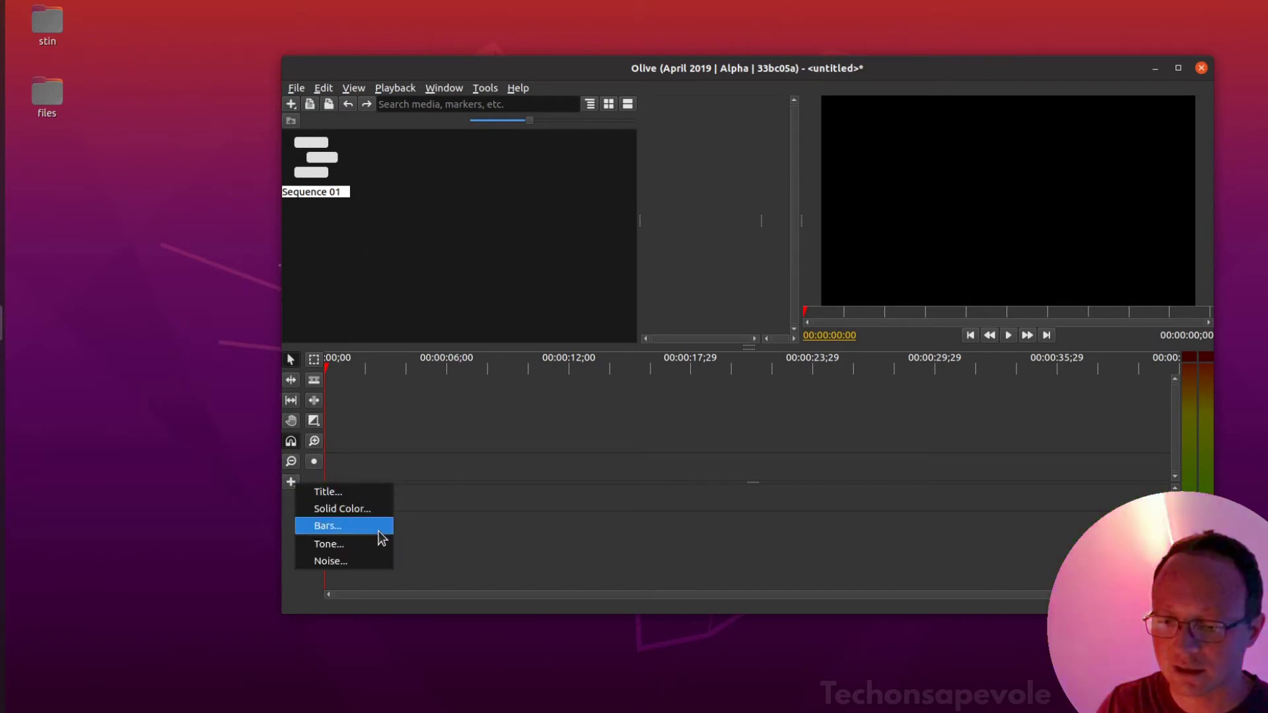
left_click(357, 509)
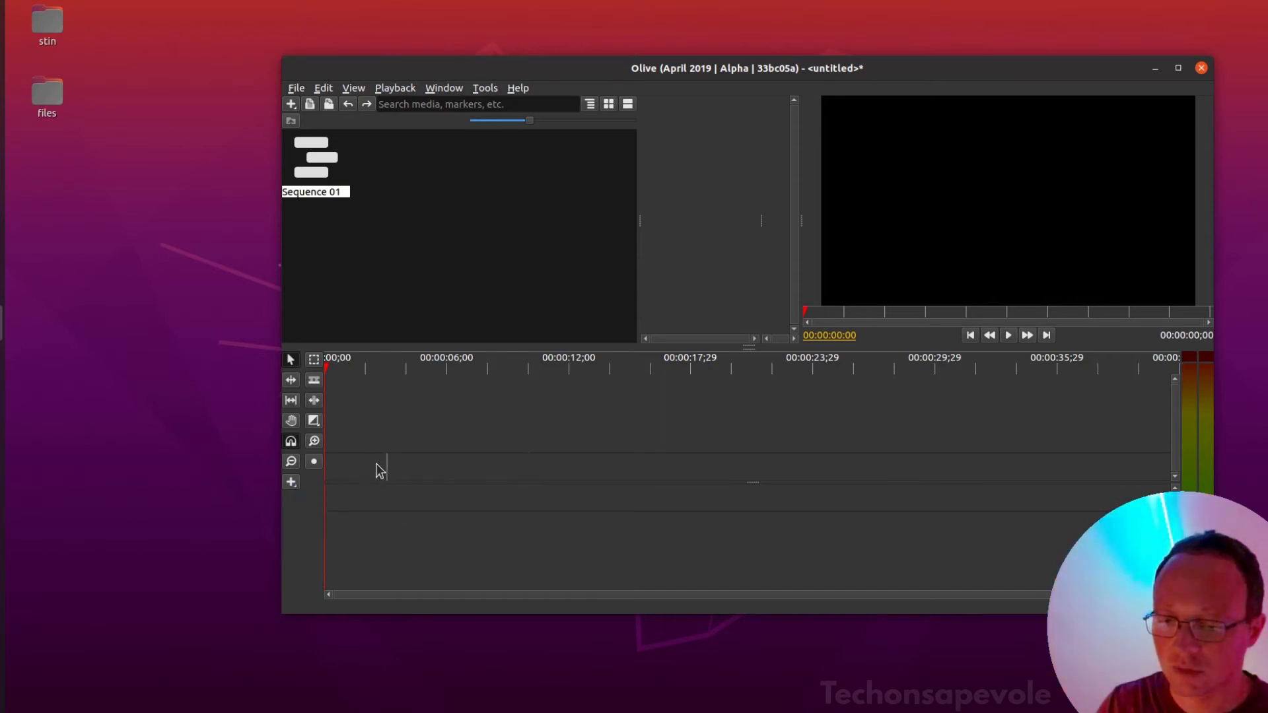
left_click_drag(346, 466, 443, 472)
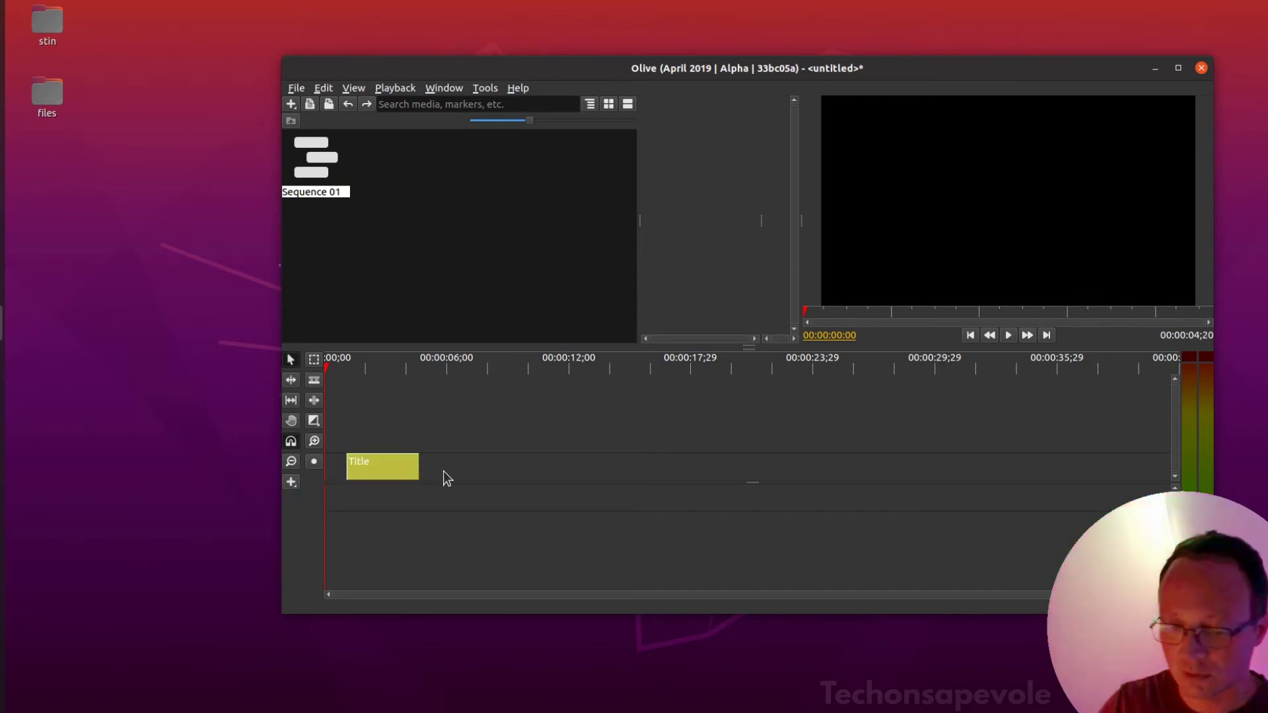
left_click(394, 469)
Change the title text to 'Test' and enlarge it to scale 786
left_click_drag(717, 317, 720, 312)
type("S")
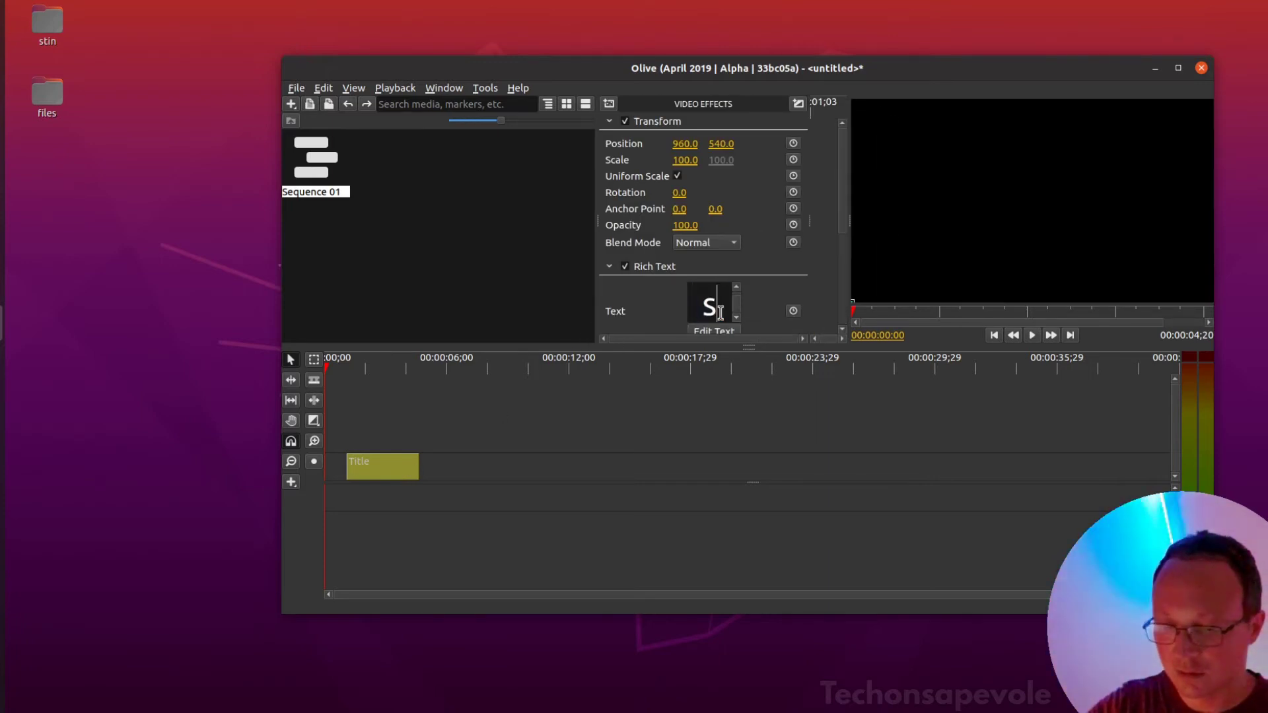
type("t")
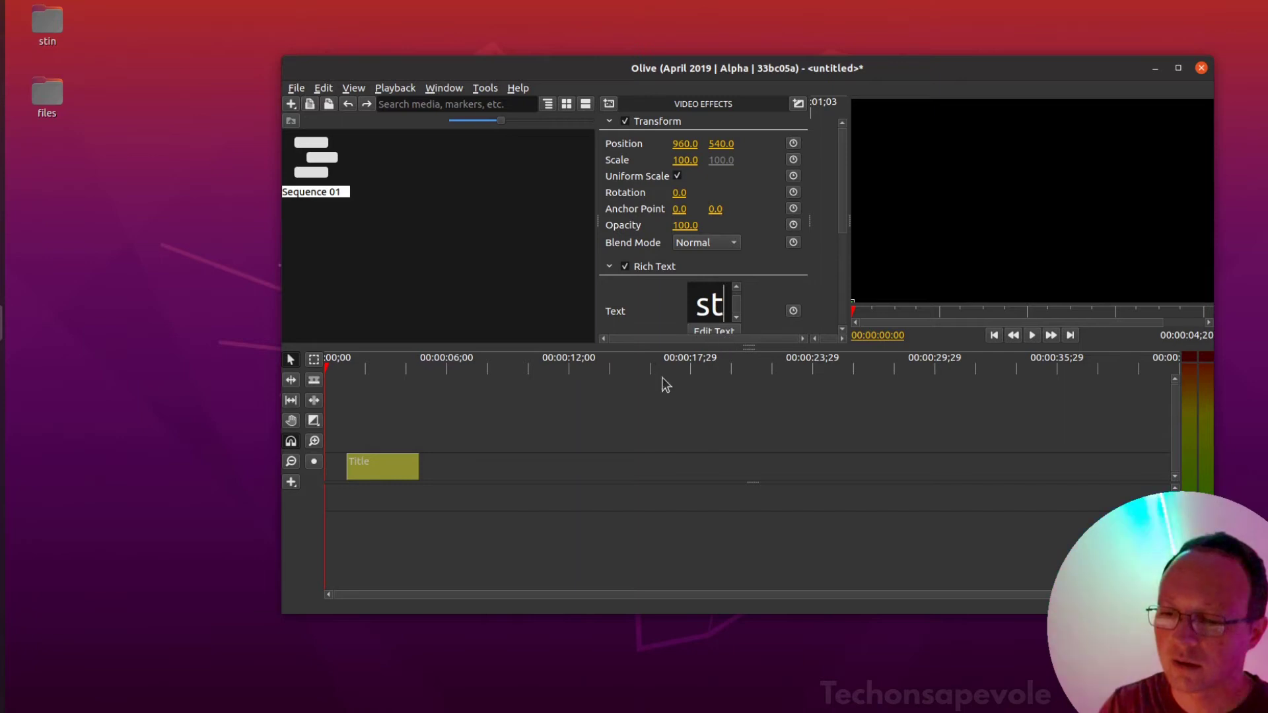
left_click(526, 459)
left_click(405, 465)
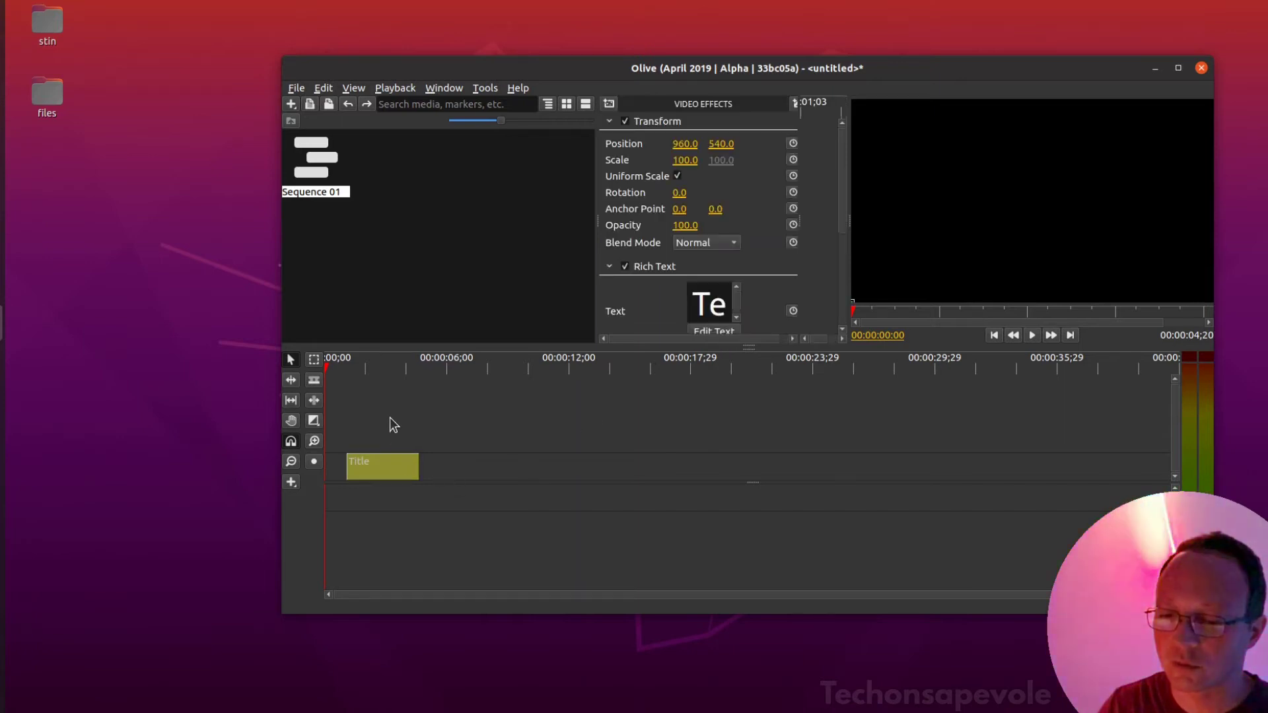
left_click(384, 370)
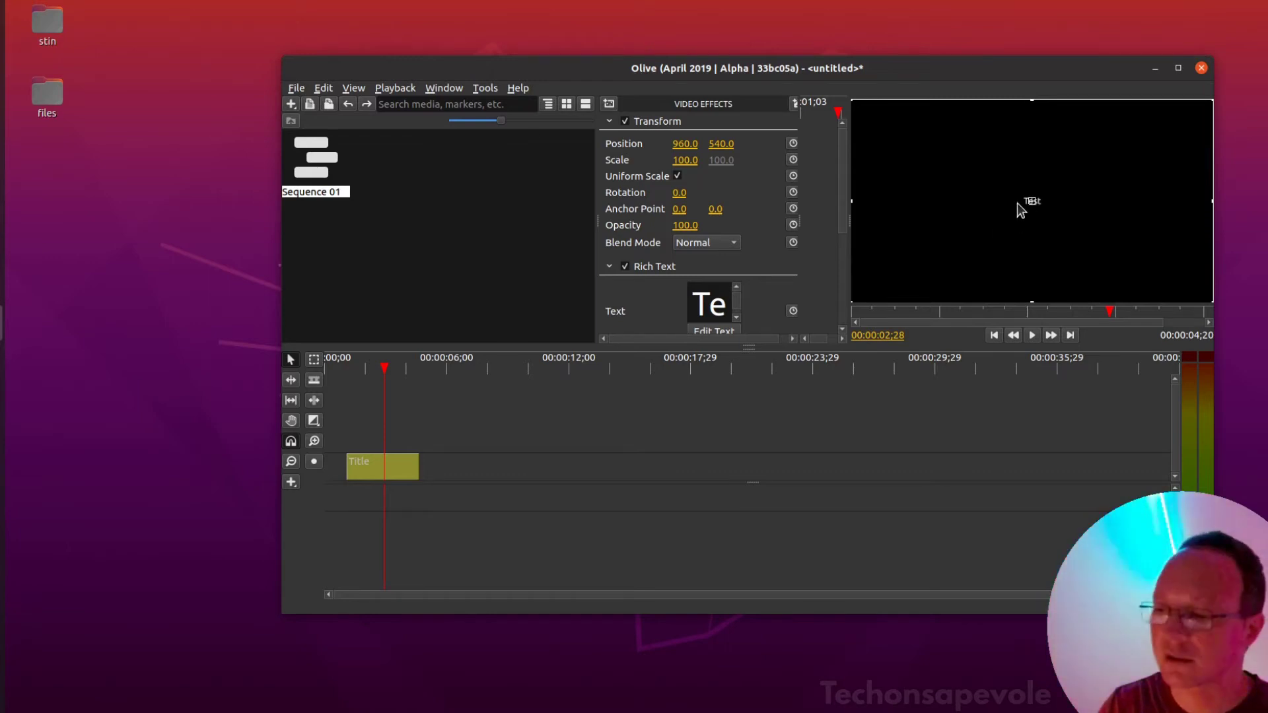
left_click_drag(694, 165, 785, 196)
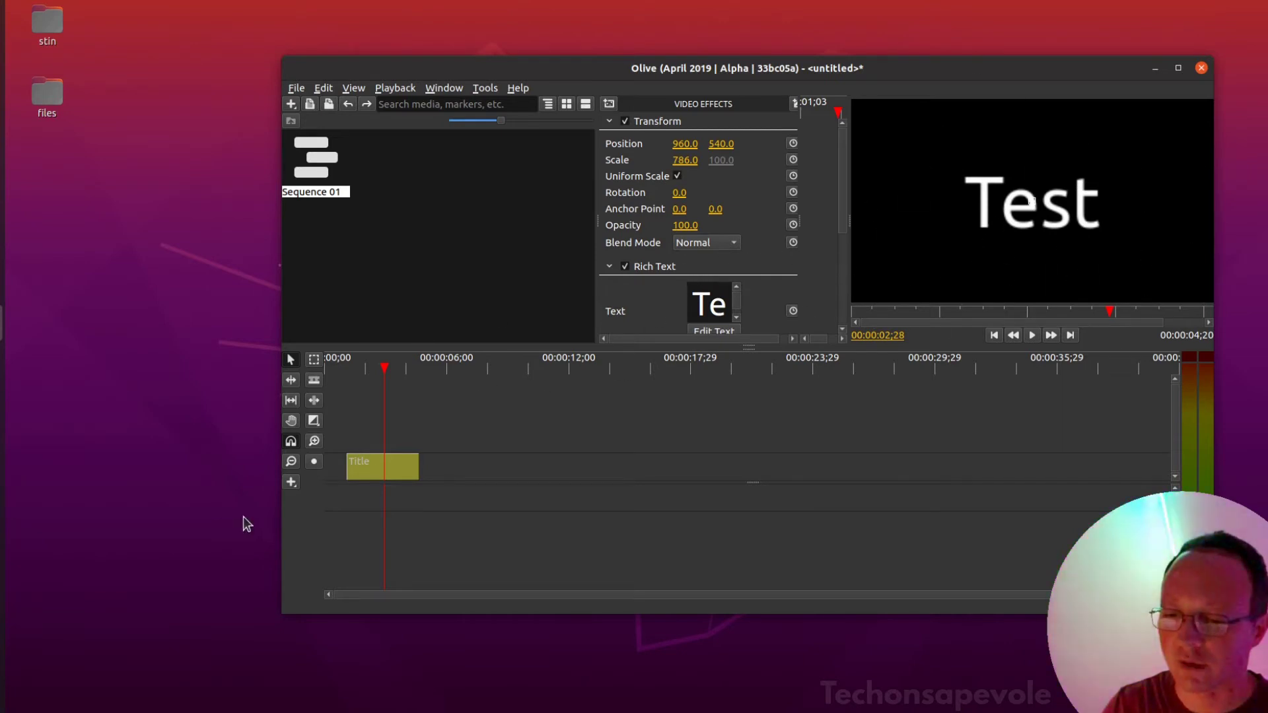
Add a red Solid Color clip on the timeline after the Title clip
left_click(290, 482)
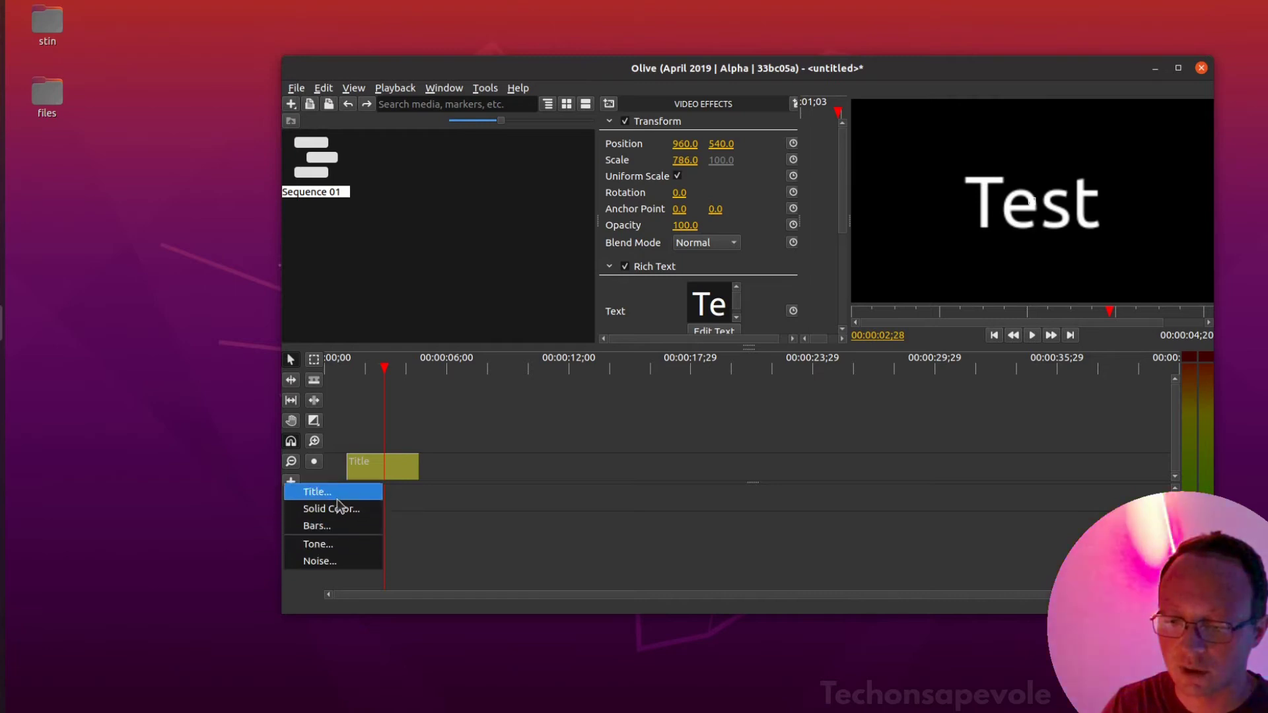
left_click(309, 491)
left_click(393, 498)
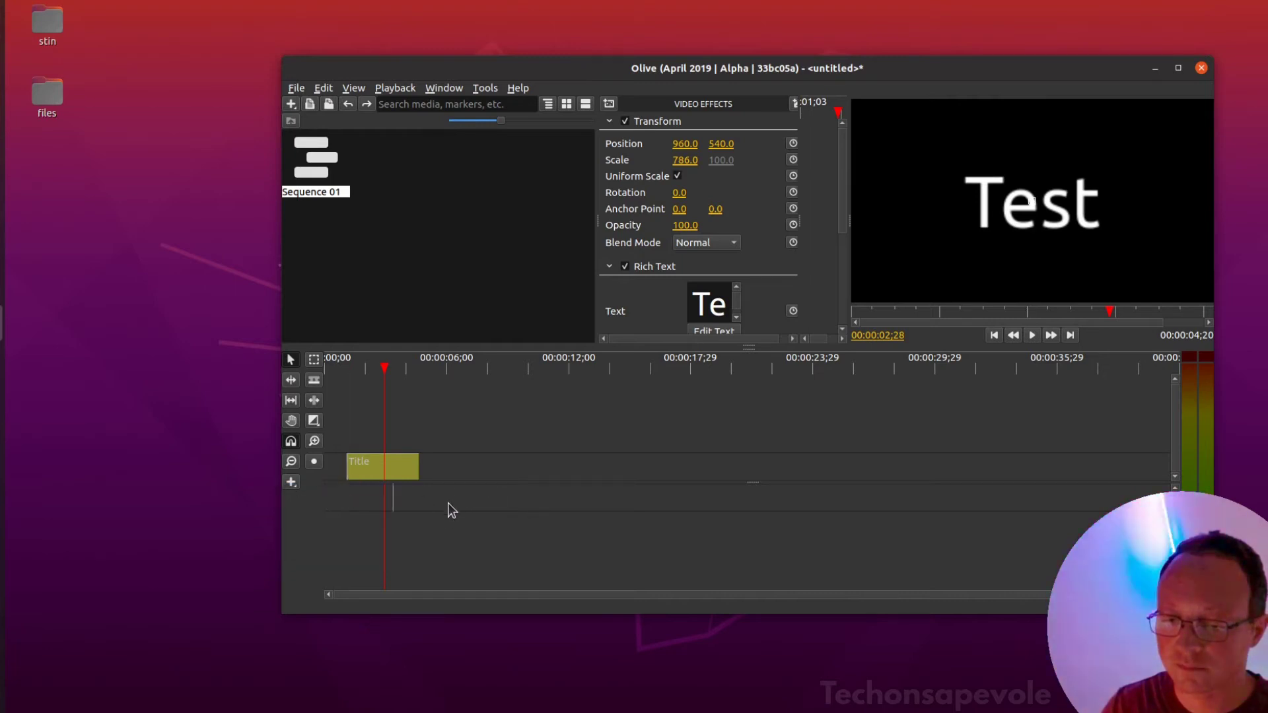
left_click_drag(439, 467, 585, 479)
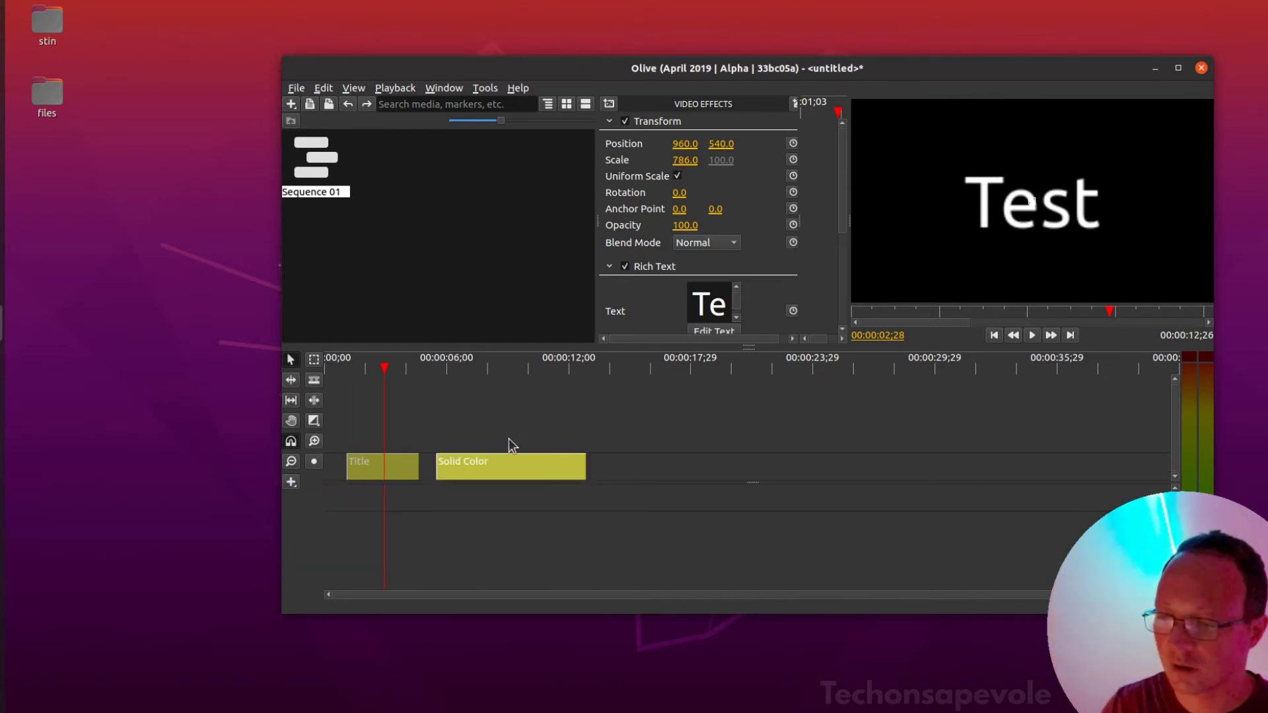
left_click(503, 375)
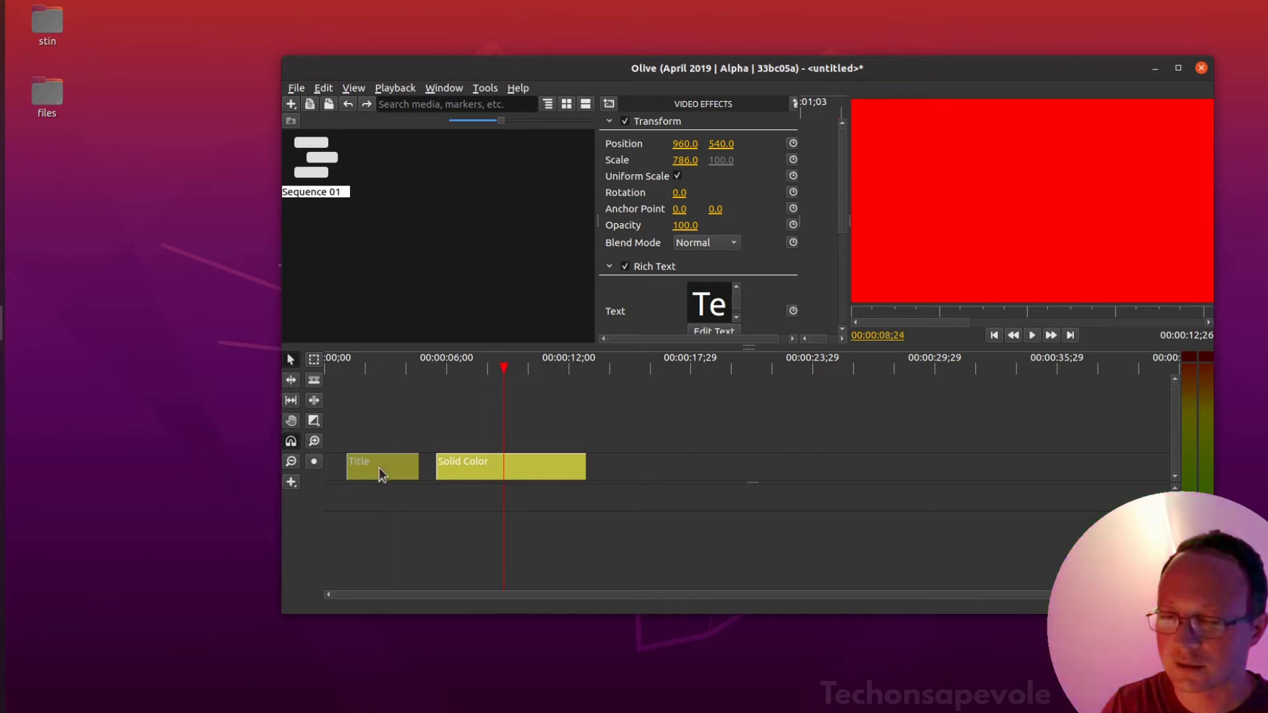
Delete the Title clip and slide the Solid Color clip earlier
left_click(409, 433)
left_click(410, 476)
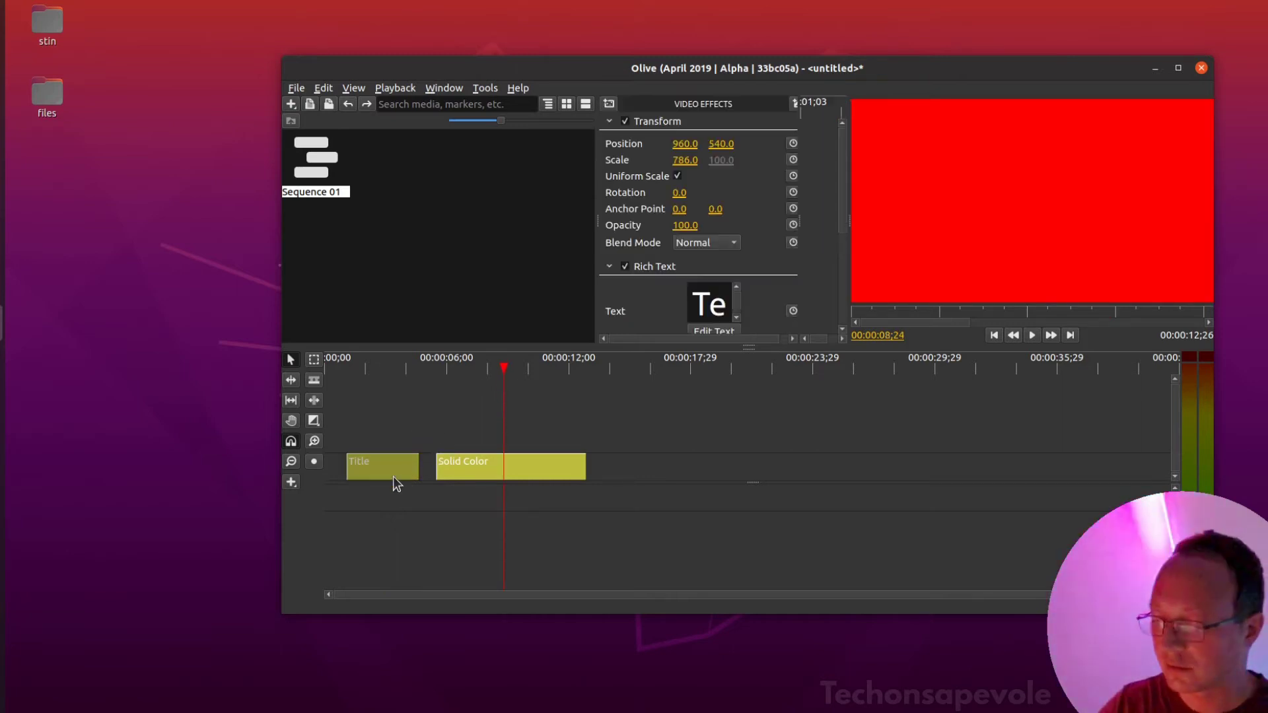
key("Delete")
left_click_drag(488, 471, 416, 471)
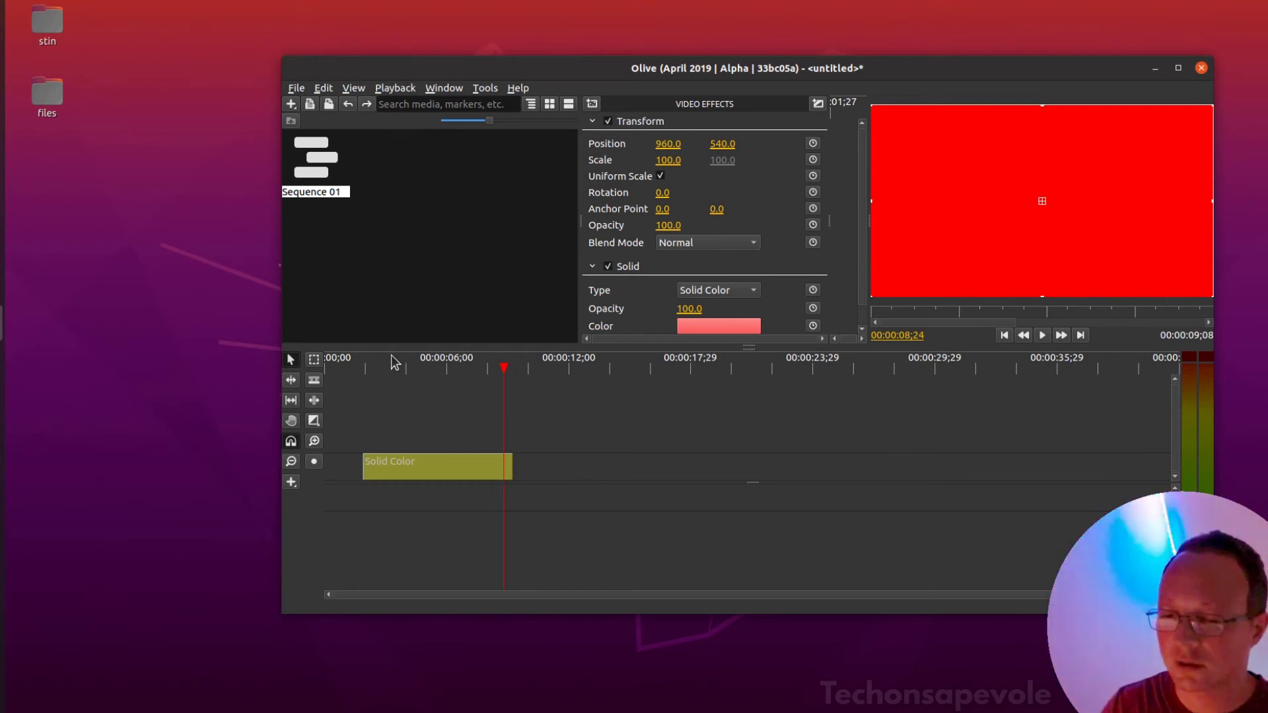
Move the solid to the timeline start and keyframe its Position off the bottom-left corner
left_click_drag(414, 467, 376, 468)
left_click_drag(360, 372, 307, 384)
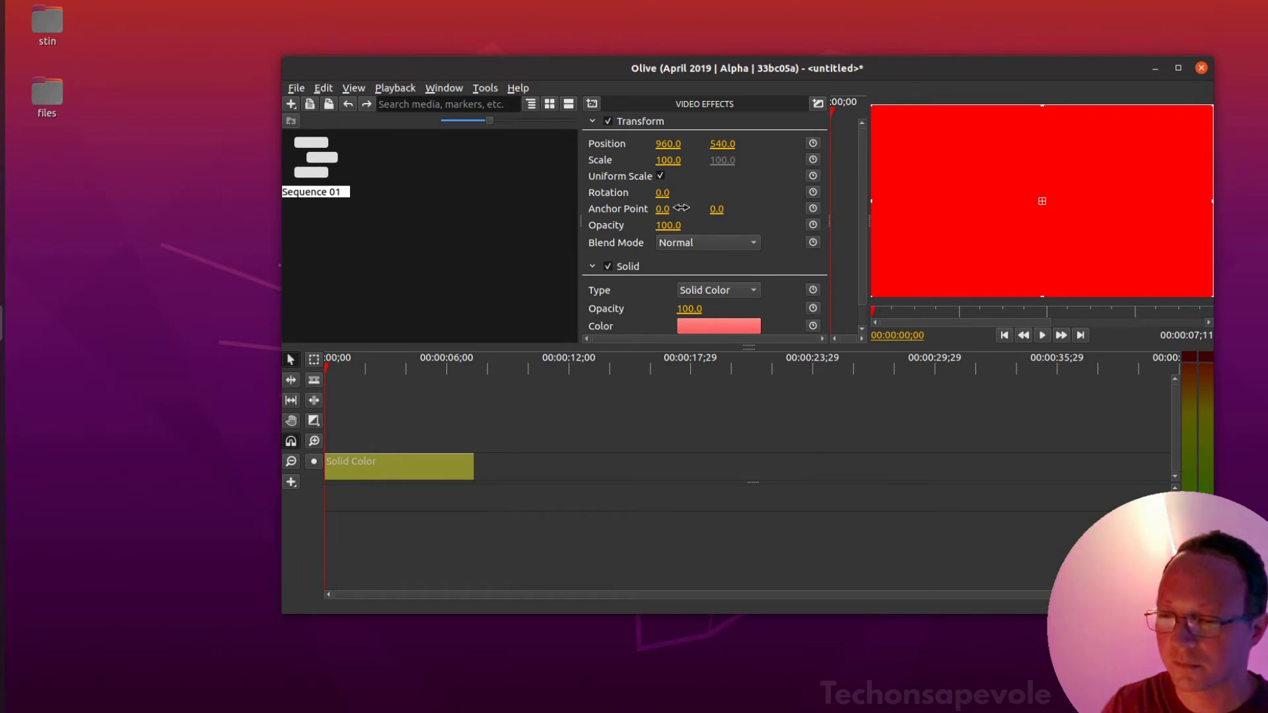
left_click(815, 145)
left_click_drag(1018, 173, 888, 319)
left_click_drag(999, 266, 887, 309)
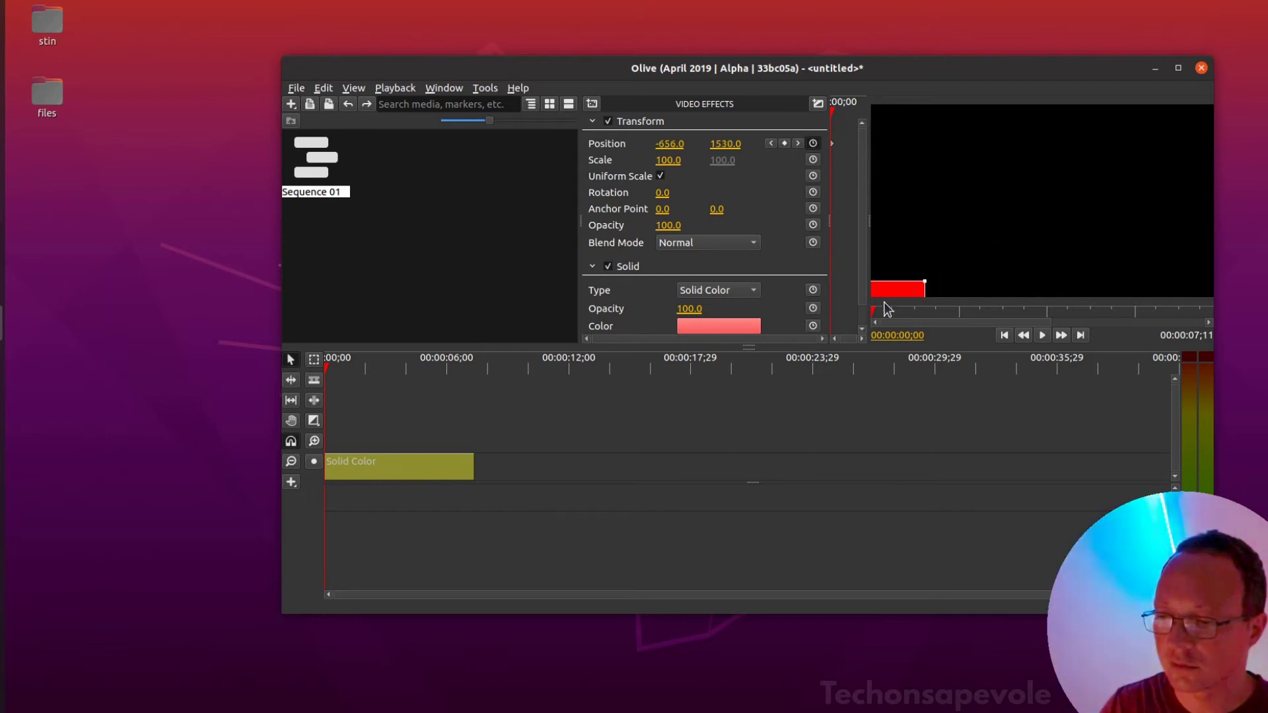
Keyframe the solid off the top-right corner (2177.5, -183.3) later on, then preview the sweep
left_click(466, 369)
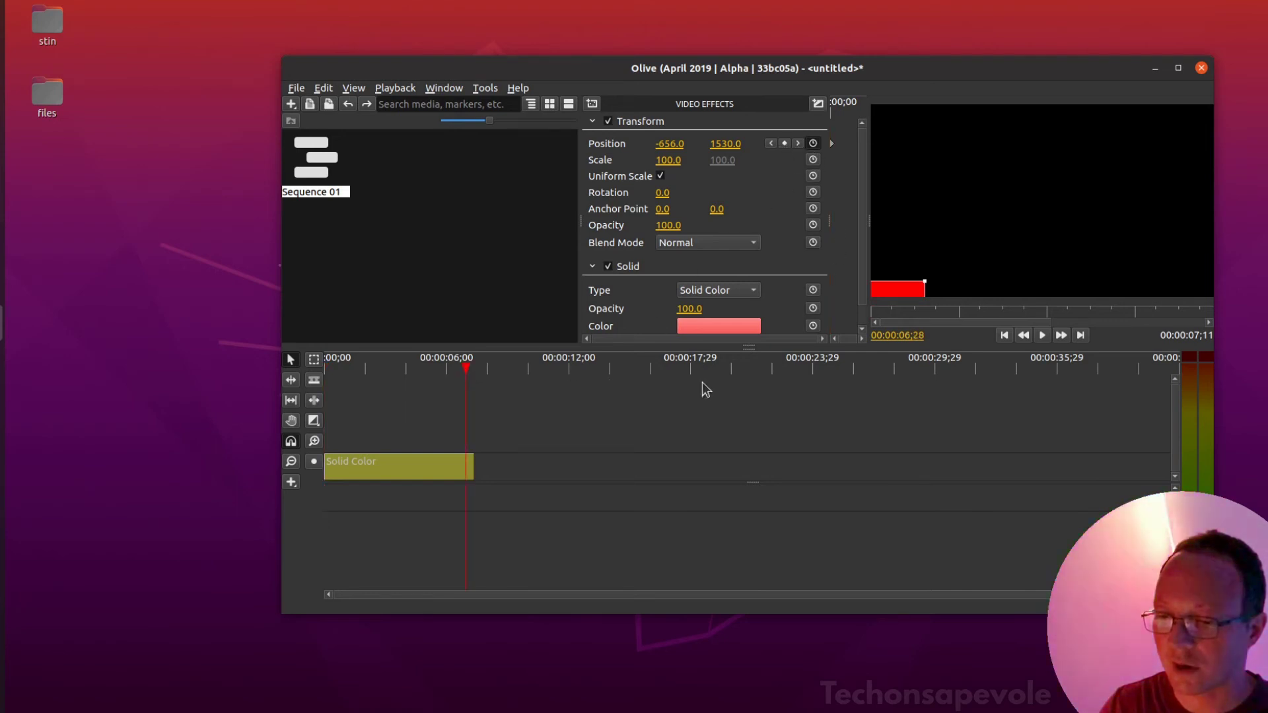
left_click_drag(918, 288, 1087, 173)
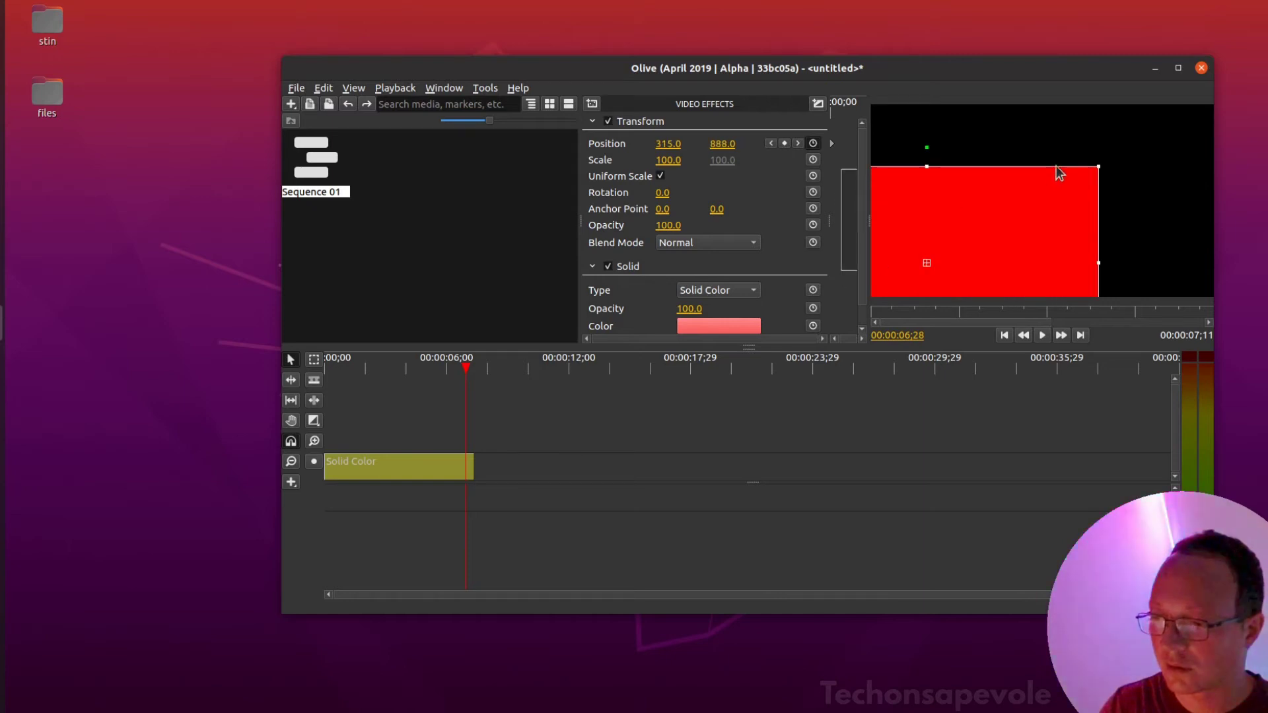
left_click_drag(996, 224, 1184, 116)
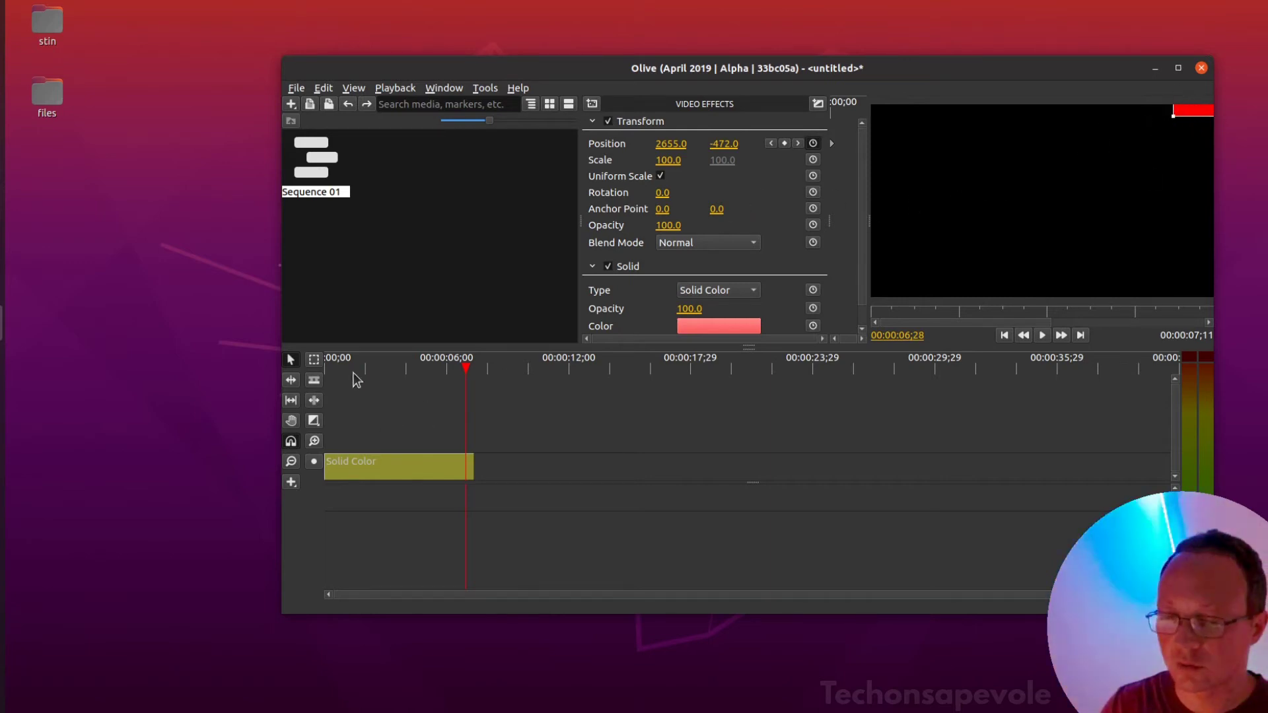
left_click_drag(353, 371, 325, 371)
key("space")
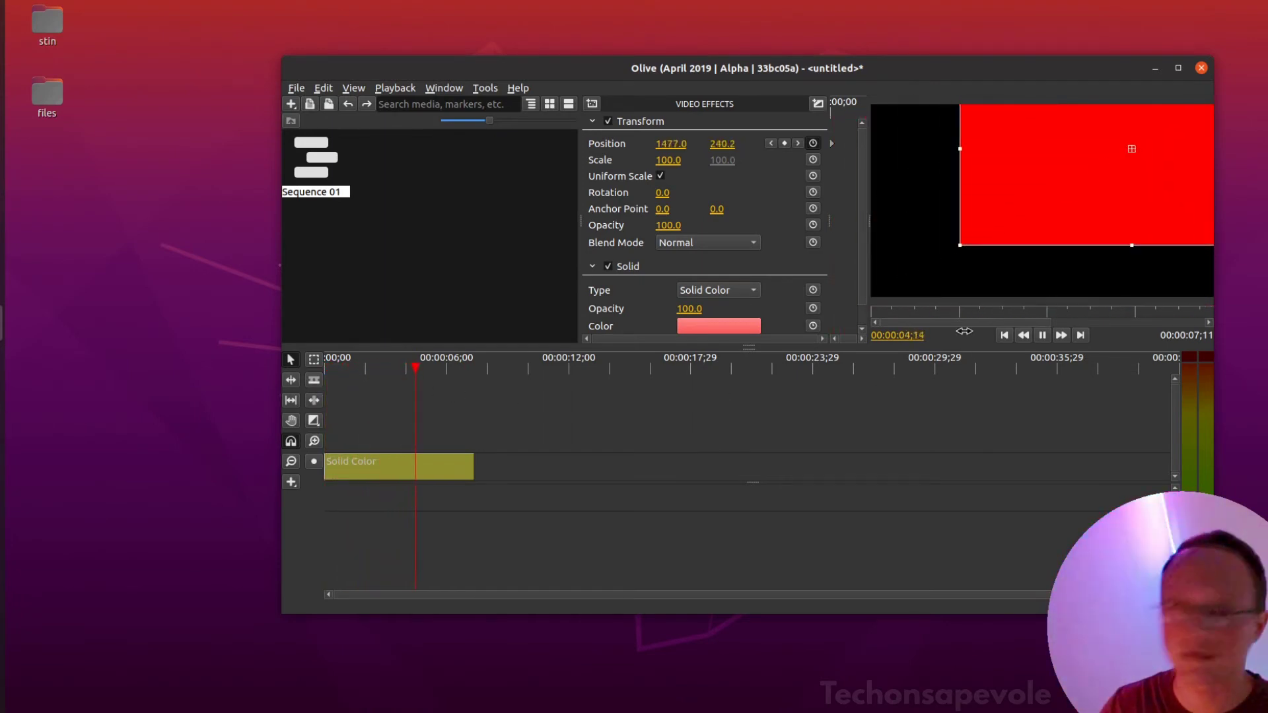
key("space")
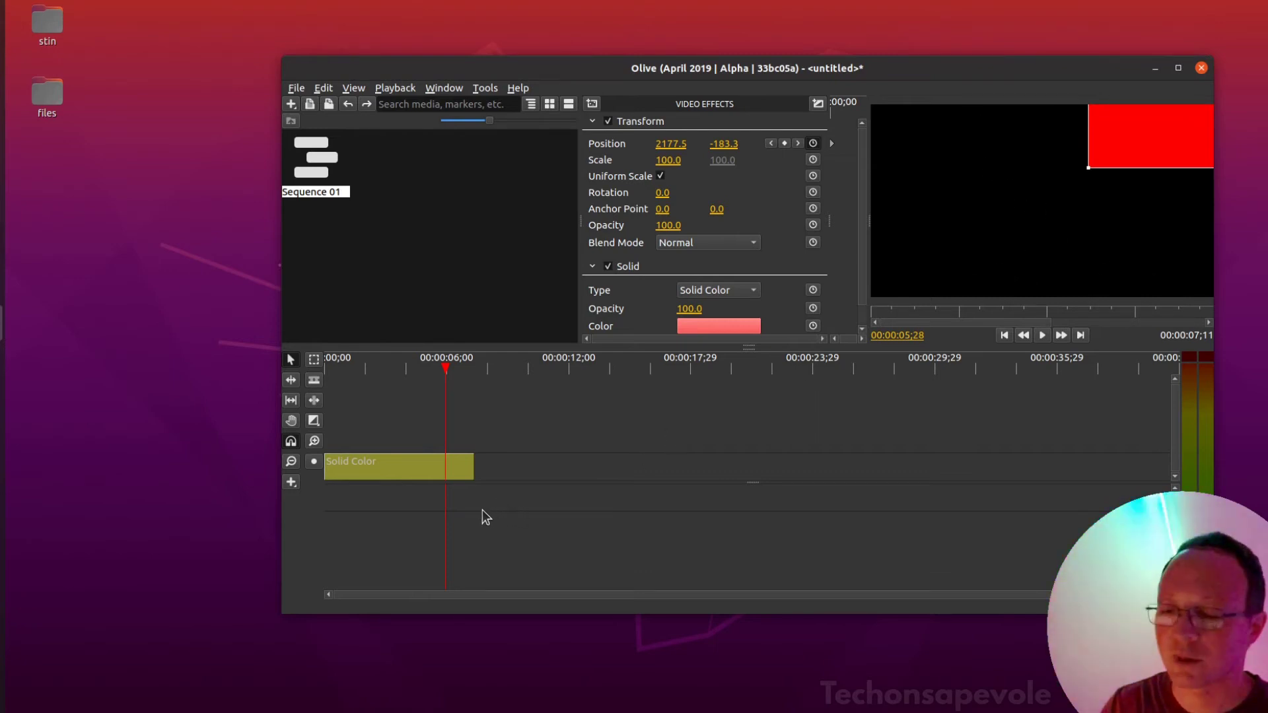
Open the Export dialog for Sequence 01 and set the format to QuickTime MOV
left_click(417, 484)
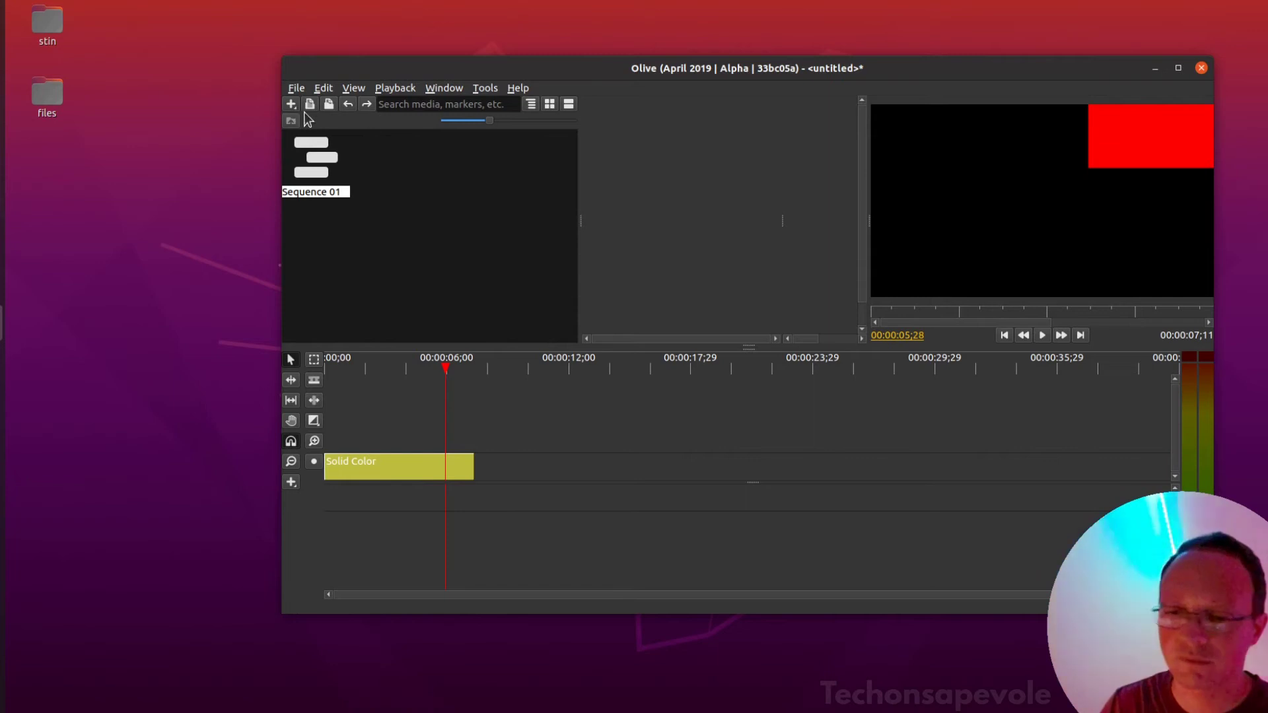
left_click(297, 88)
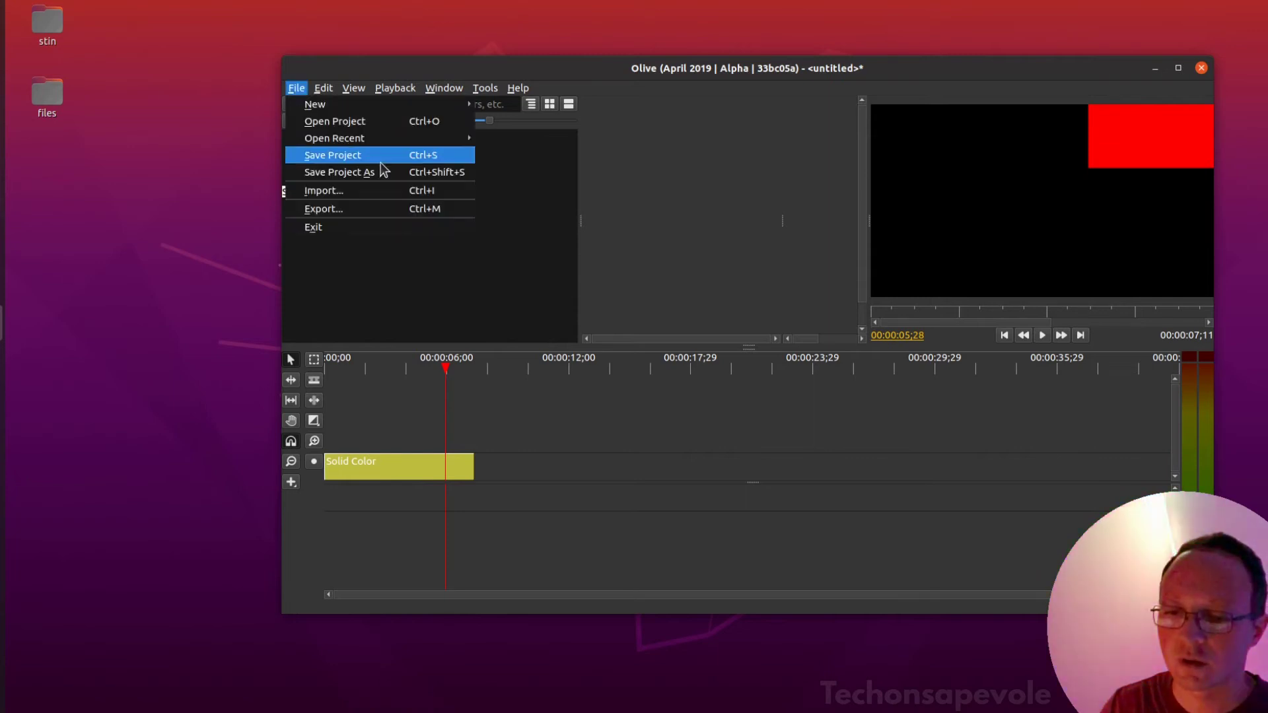
left_click(605, 69)
left_click_drag(641, 67, 458, 48)
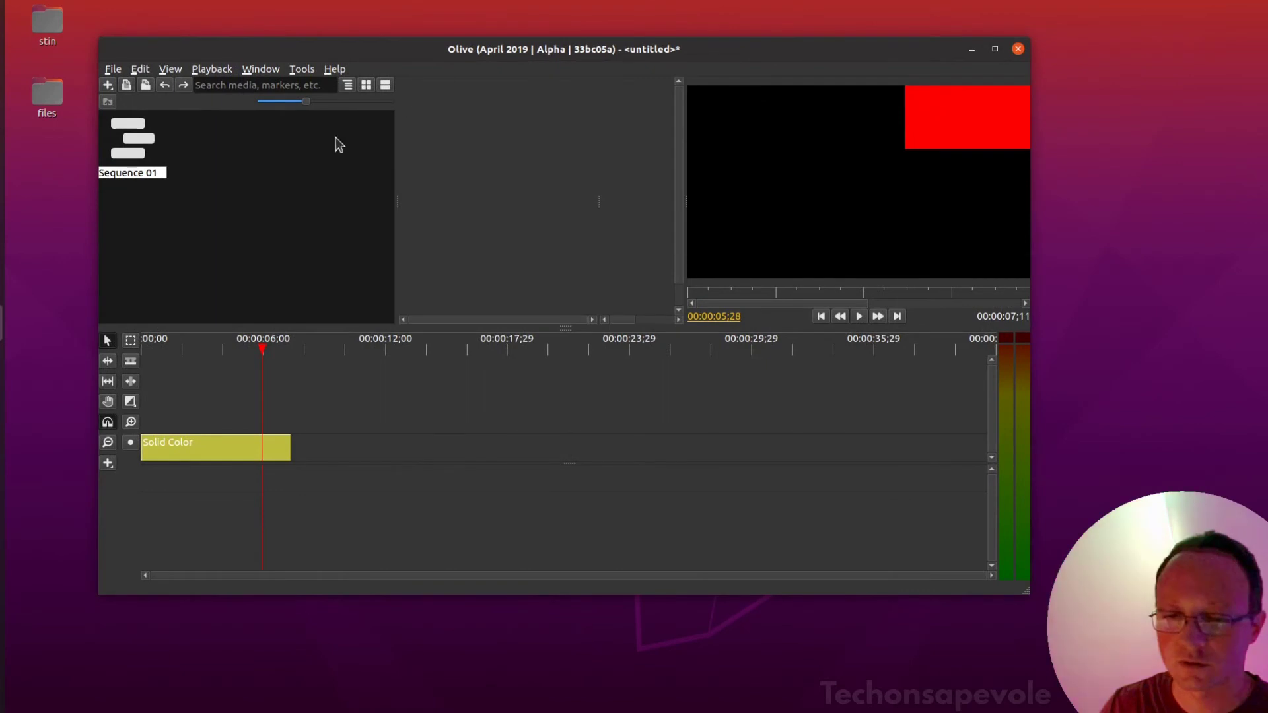
left_click(113, 70)
left_click(135, 189)
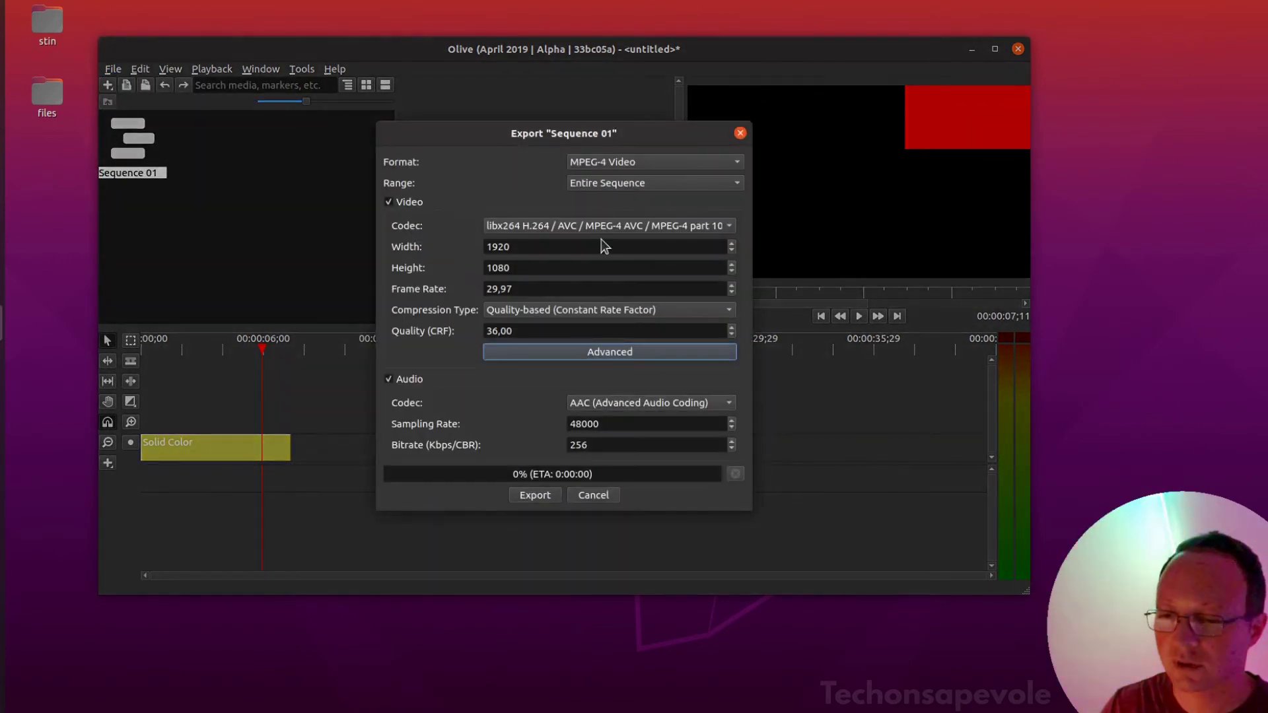
left_click(625, 161)
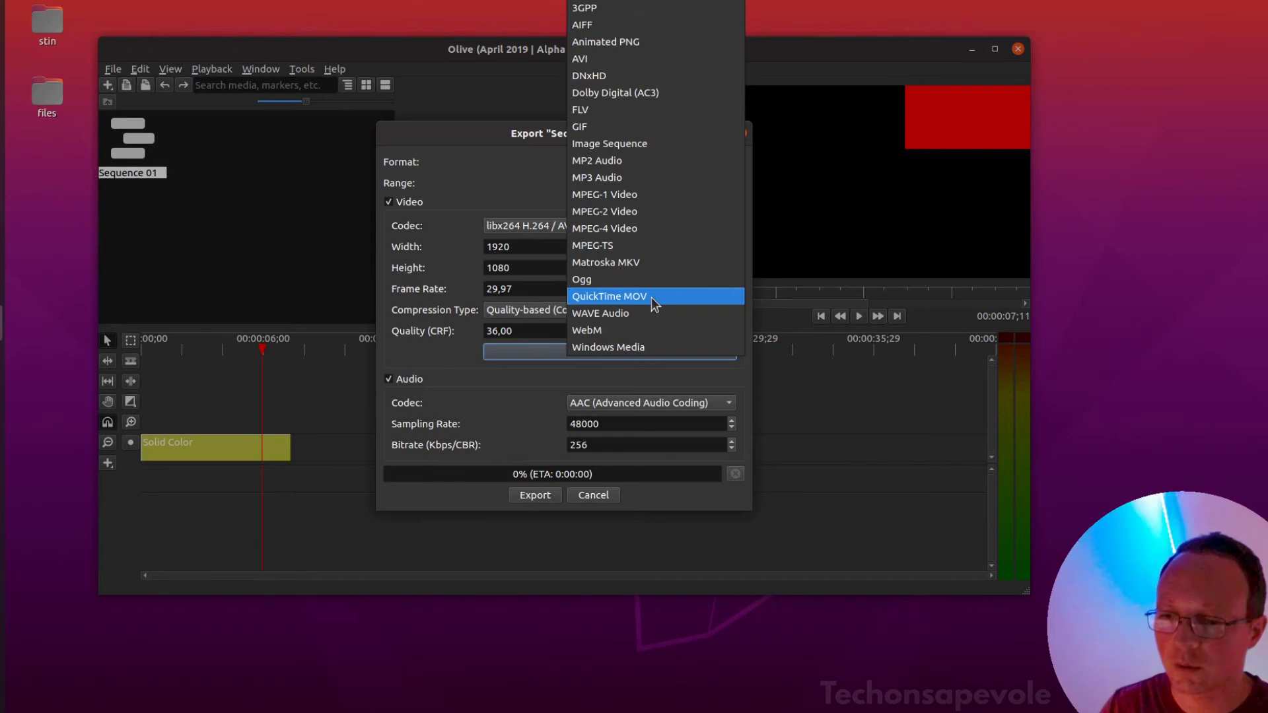
left_click(651, 297)
Choose the QuickTime Animation (RLE) codec with argb pixel format to keep transparency
left_click(632, 235)
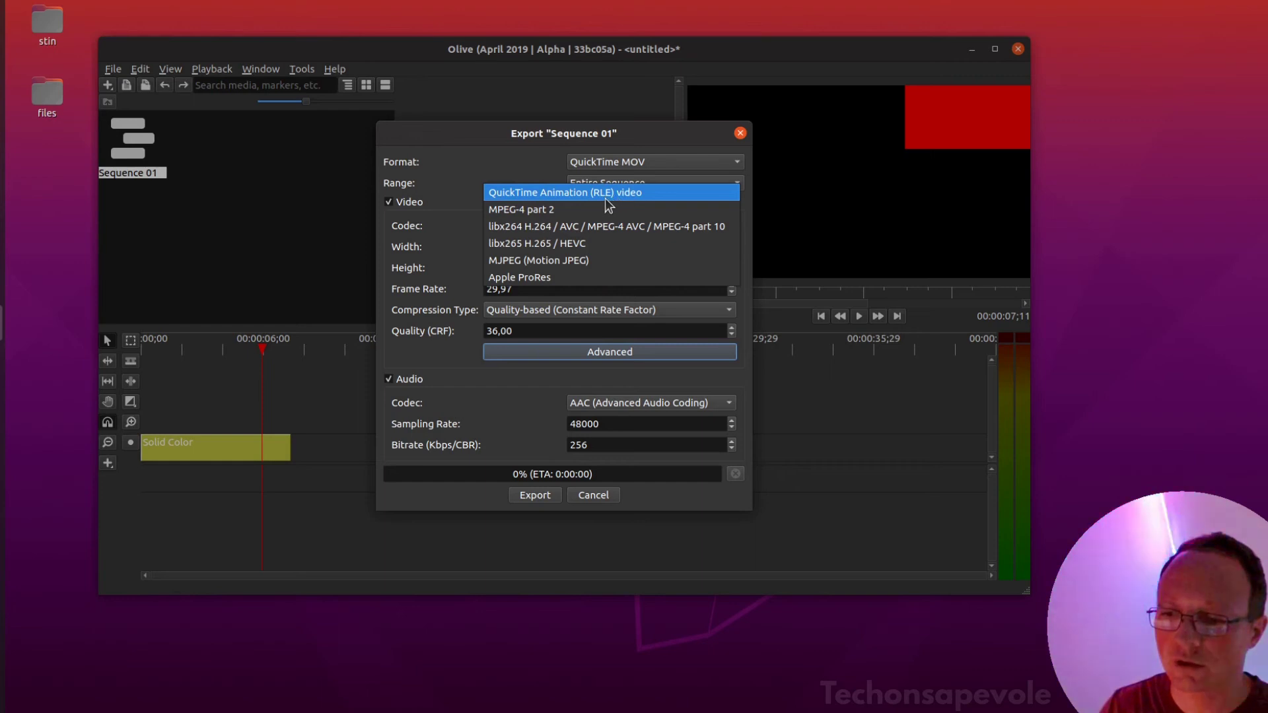
left_click(612, 198)
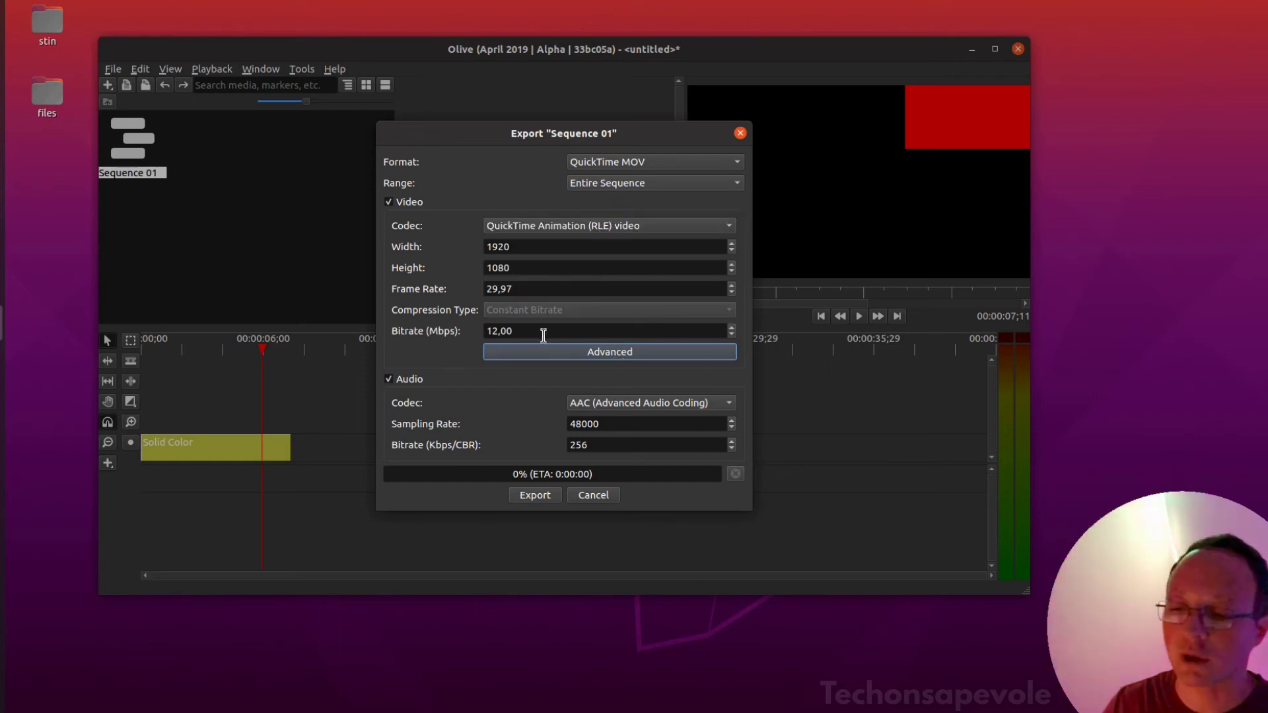
left_click(568, 353)
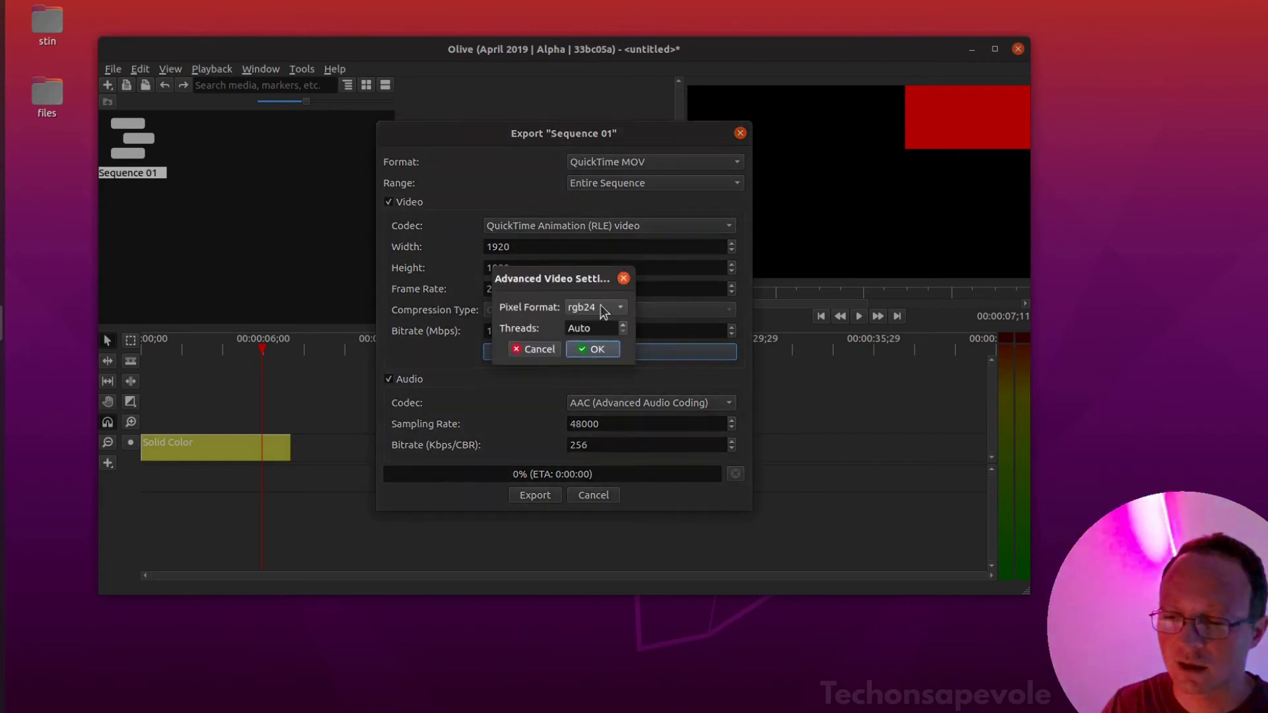
left_click(604, 312)
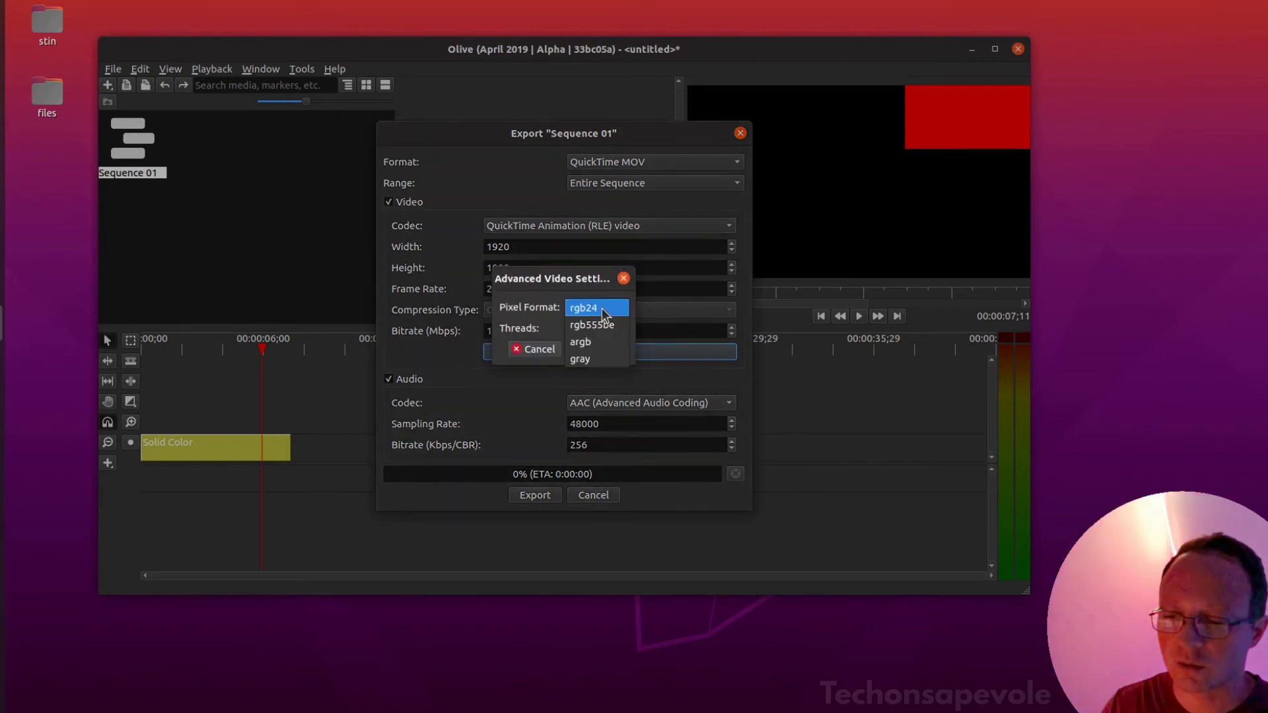
left_click(593, 344)
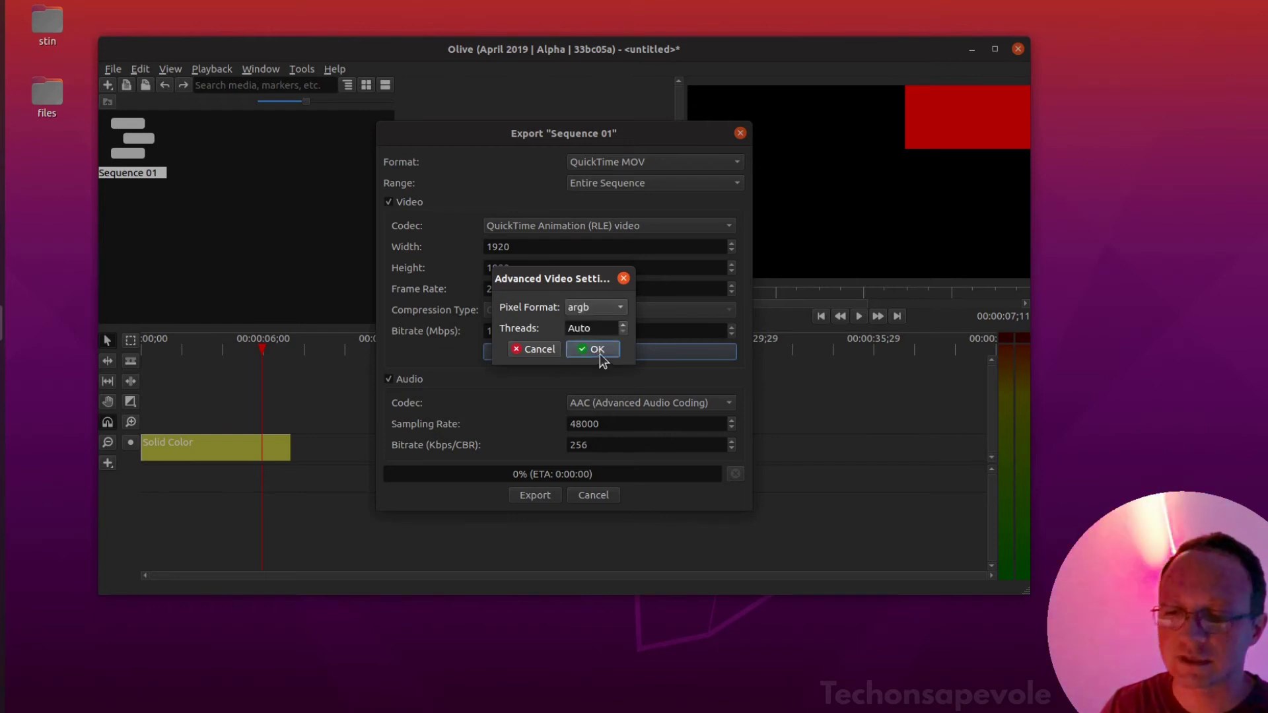
left_click(600, 350)
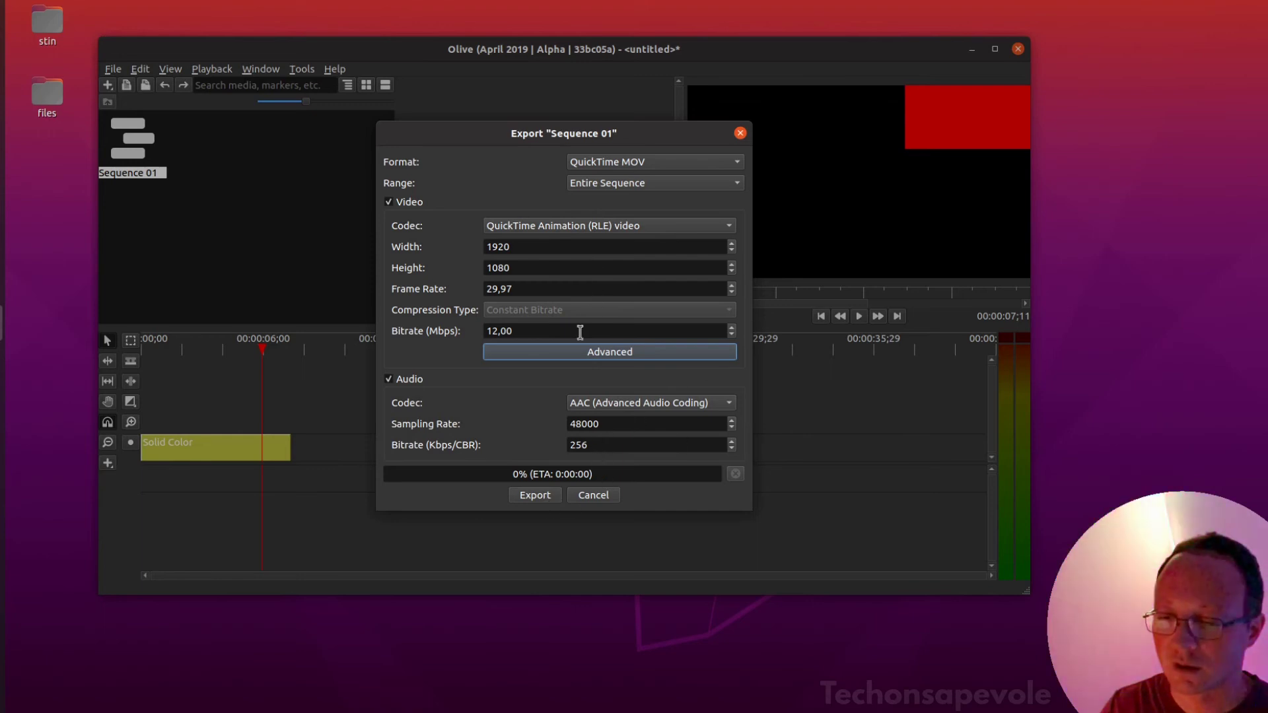
Render Sequence 01 to the Desktop as trasp.mov
left_click(538, 495)
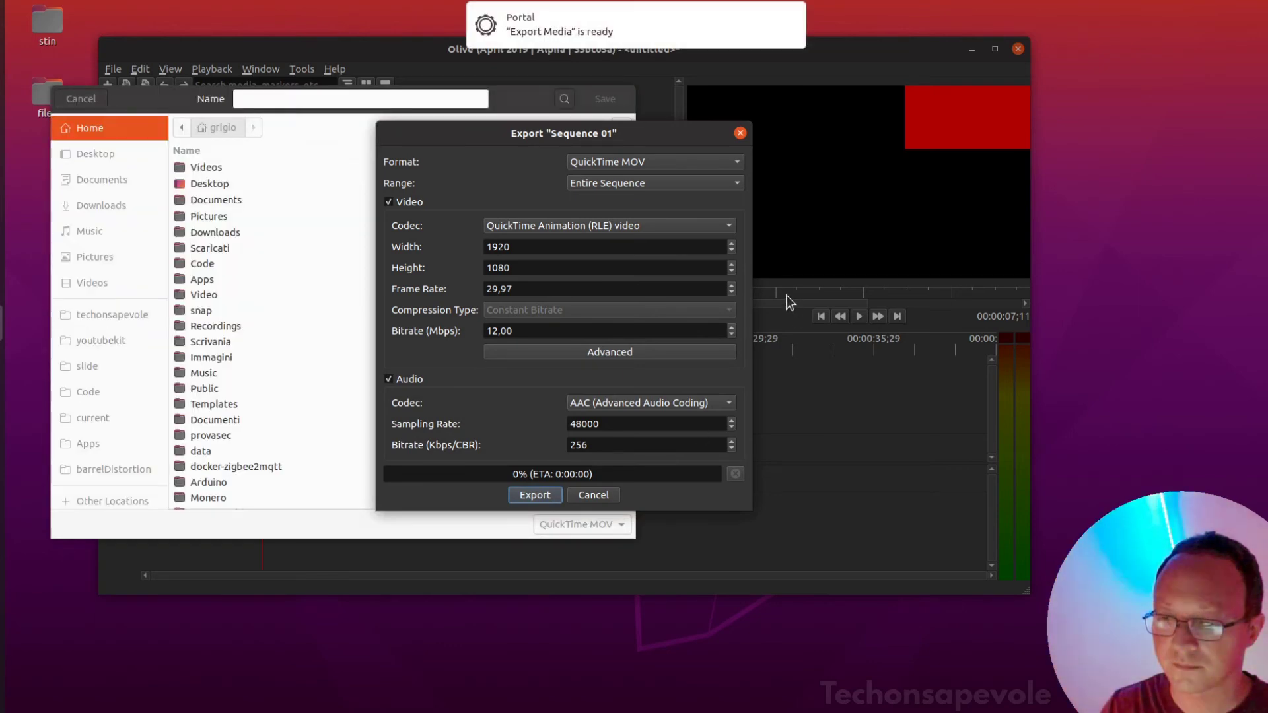
double_click(218, 184)
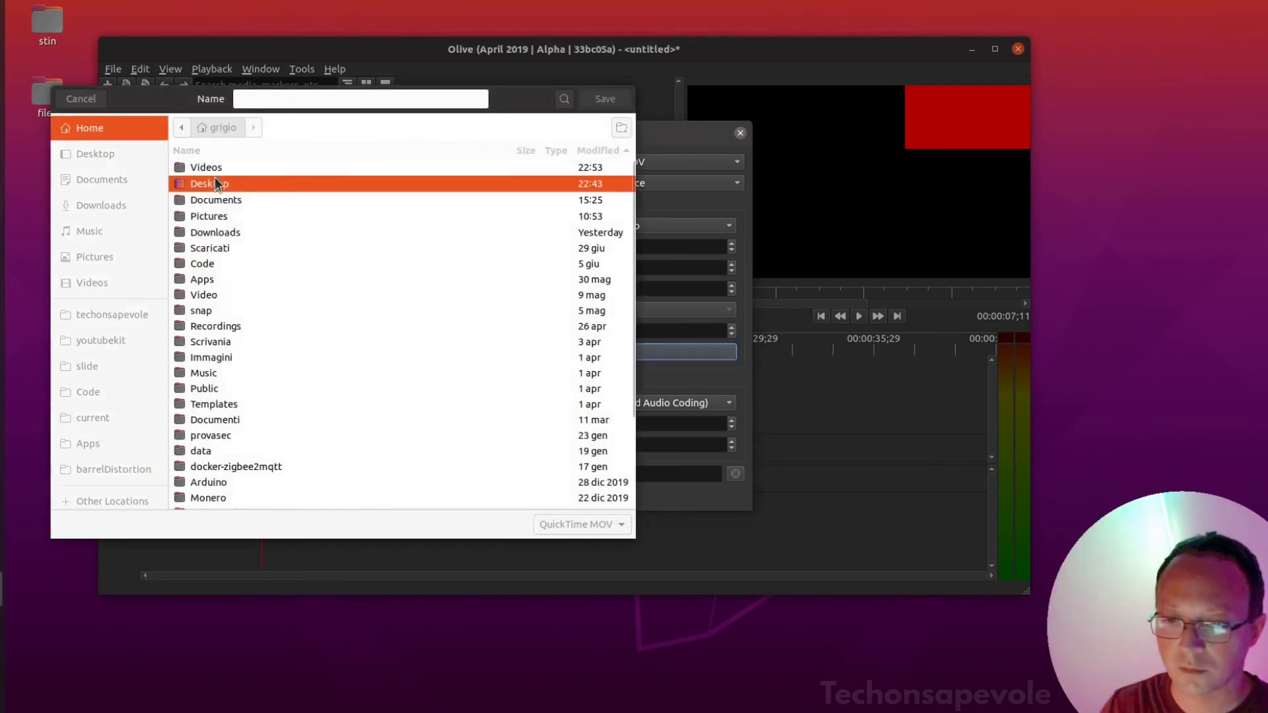
left_click(350, 96)
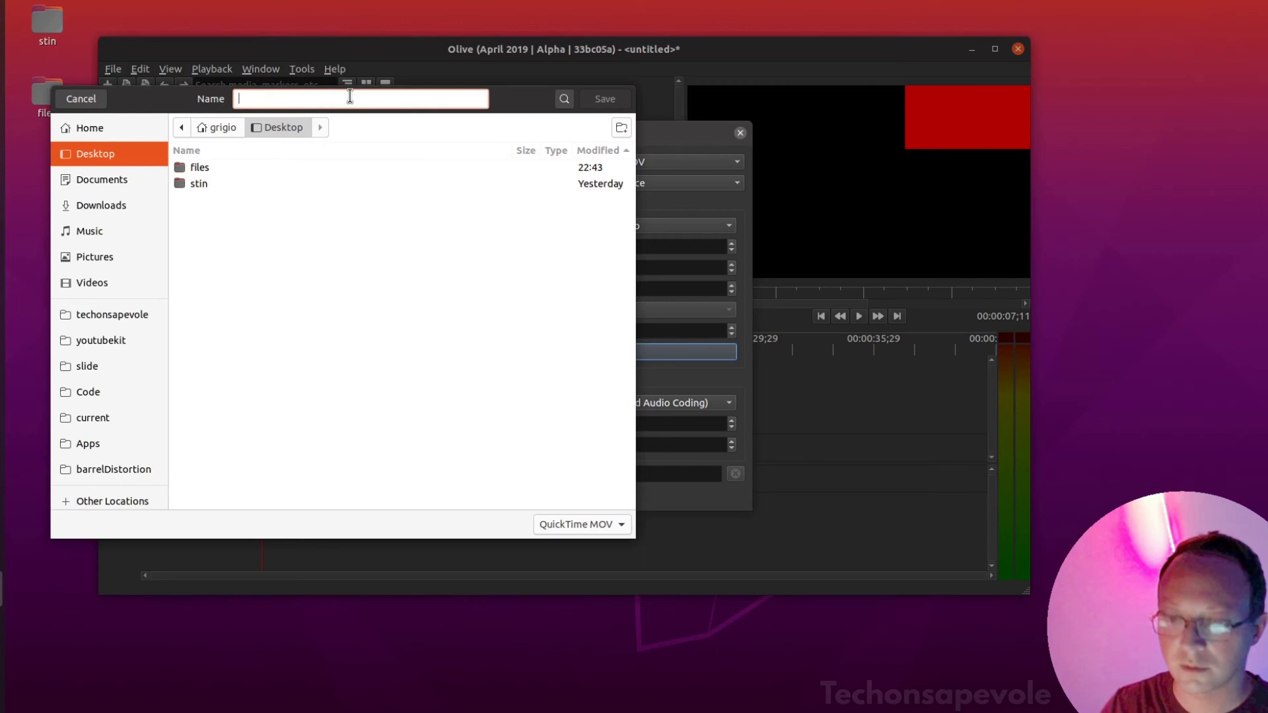
type("tra")
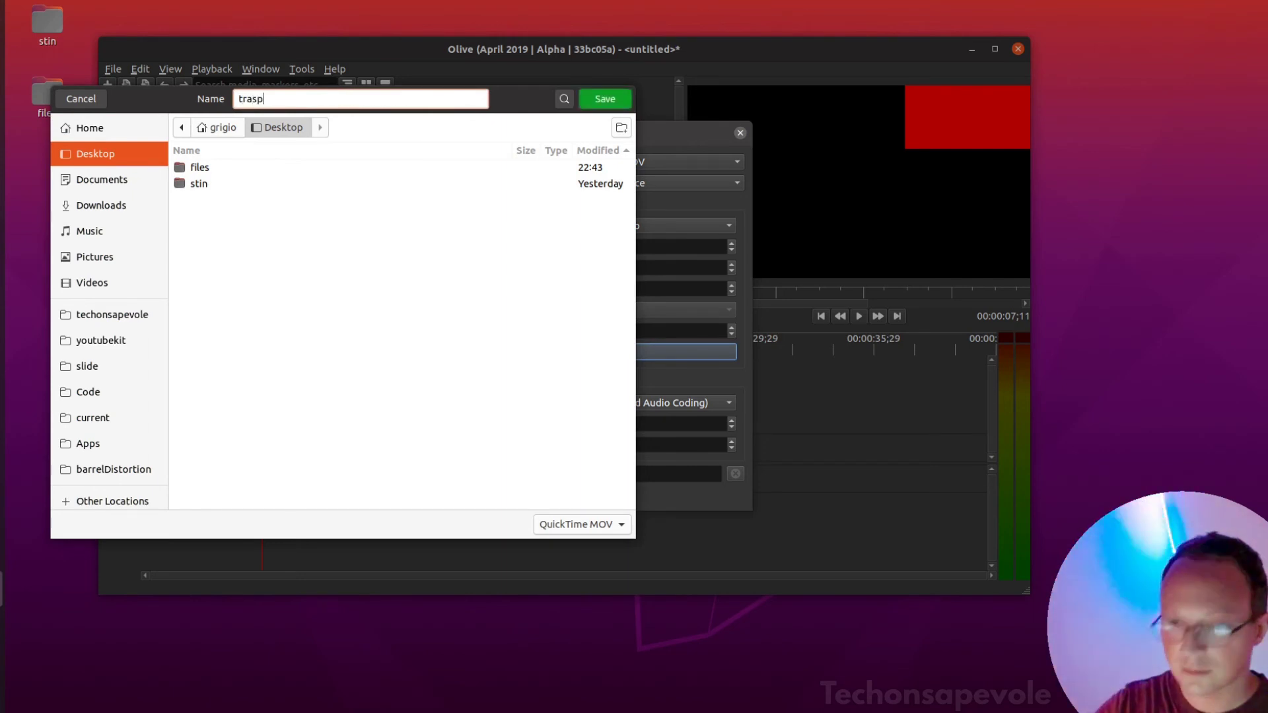
type("sp")
left_click(606, 101)
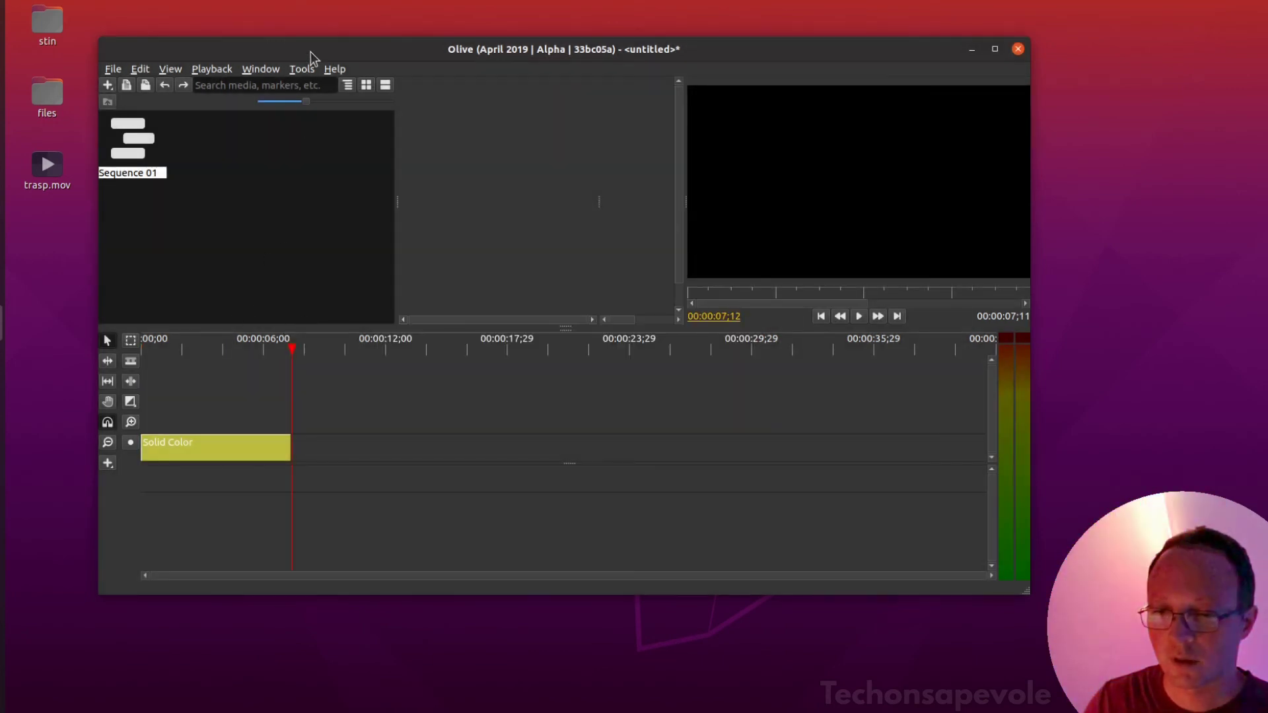
Play the exported trasp.mov from the desktop in Videos, then close the player
left_click_drag(310, 58, 399, 57)
left_click(58, 175)
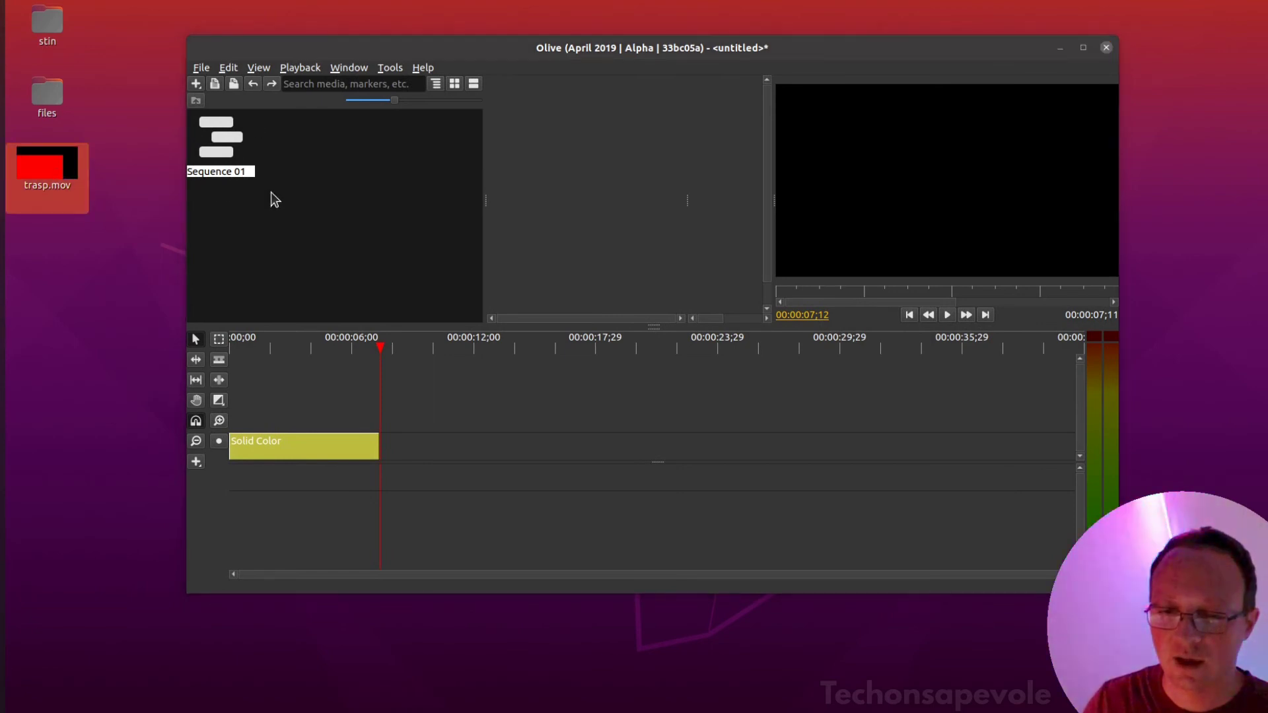
key("Return")
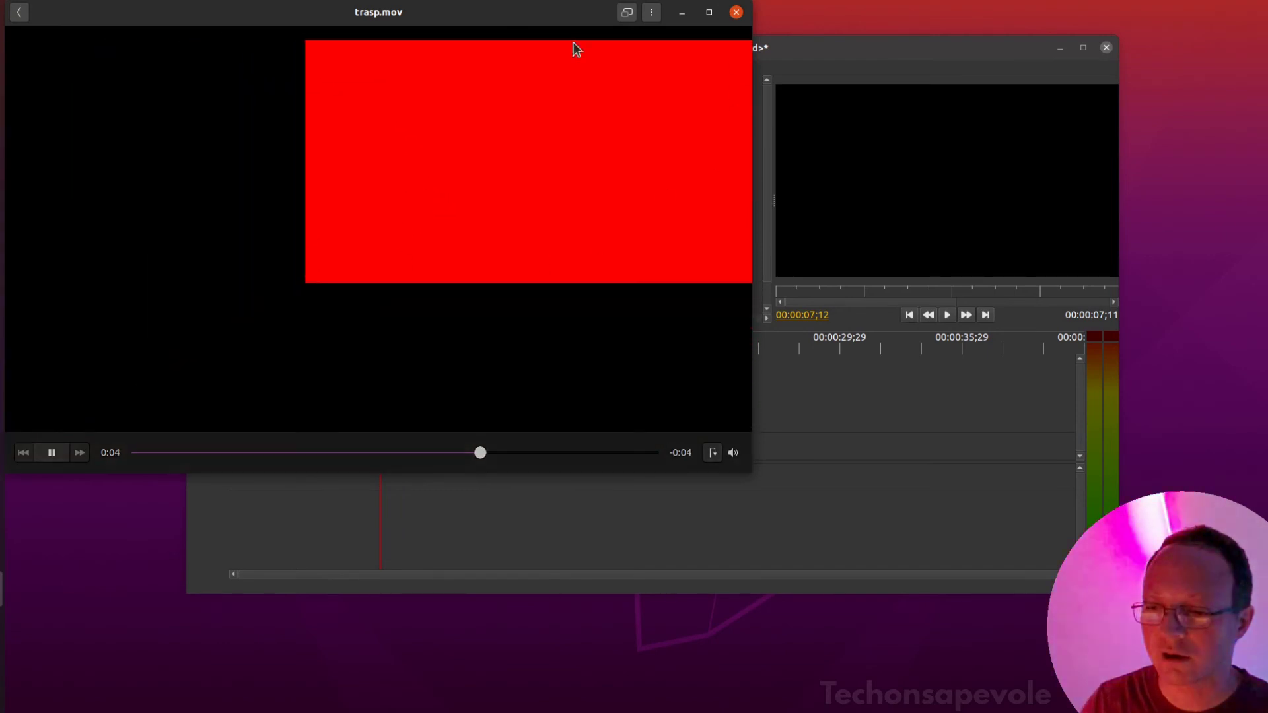
left_click(735, 13)
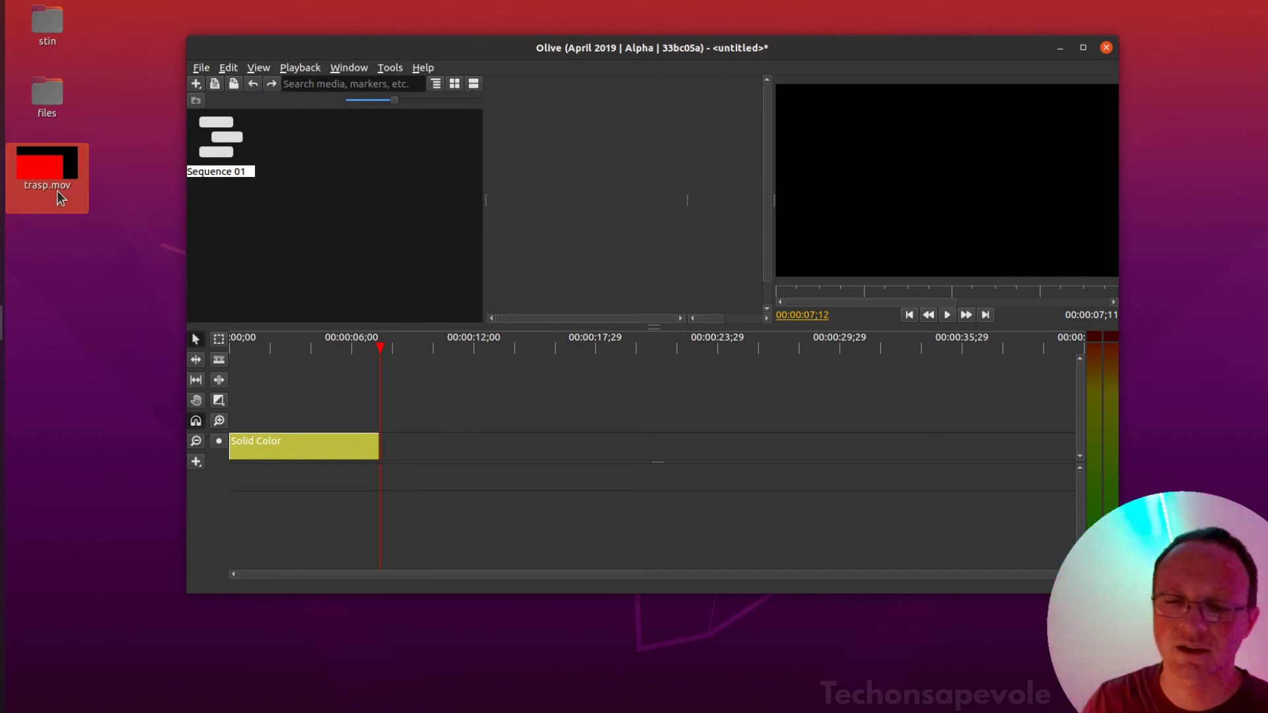
Import trasp.mov from the Desktop into the project media
left_click_drag(60, 198, 125, 193)
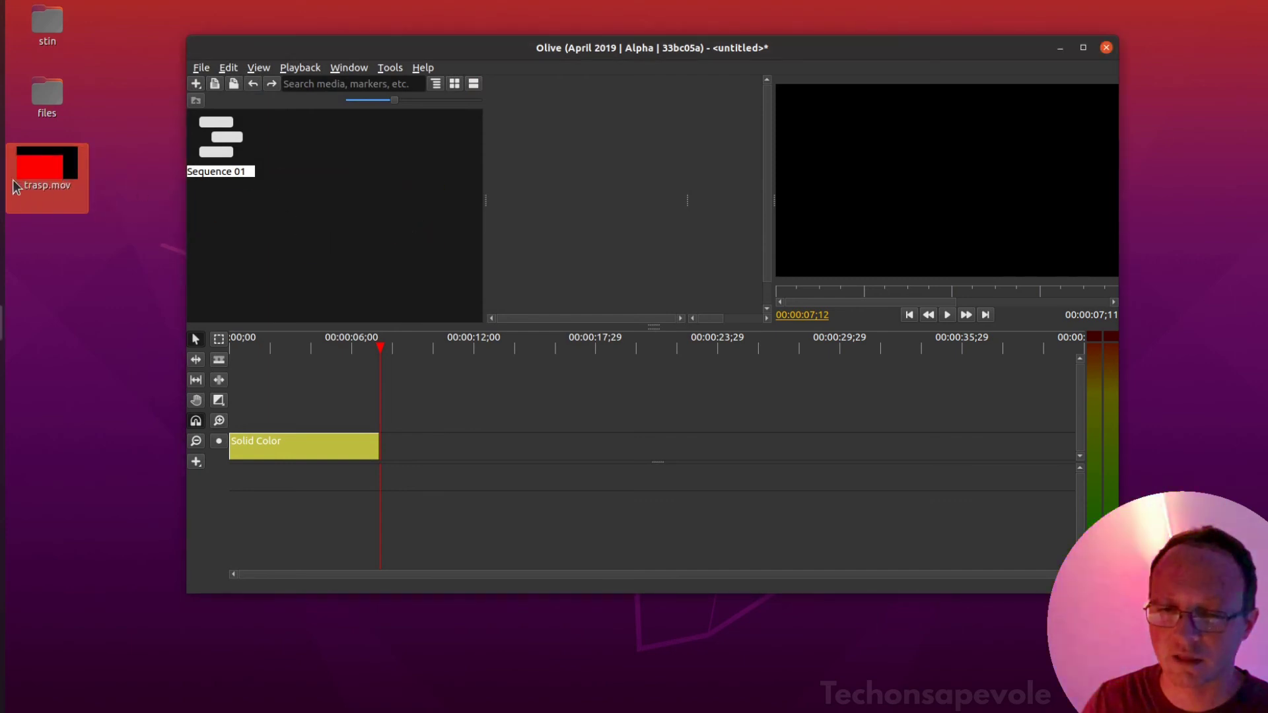
left_click_drag(14, 187, 326, 169)
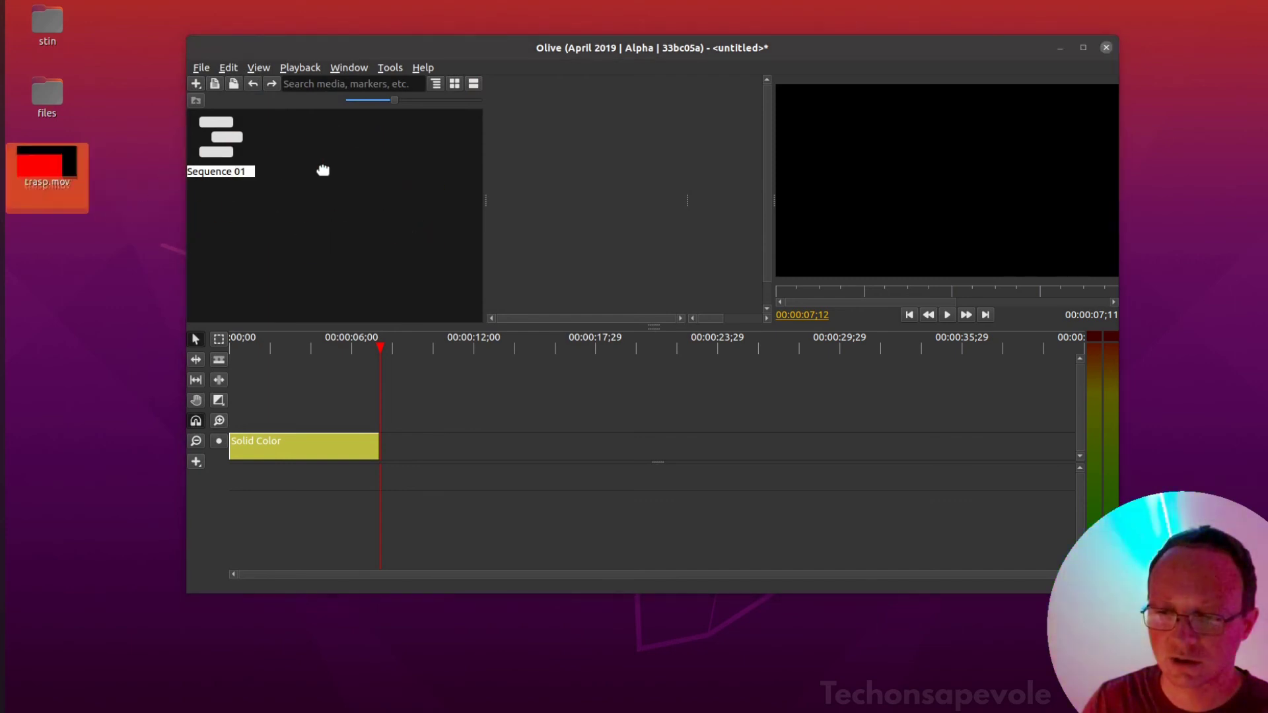
left_click(202, 68)
left_click(221, 168)
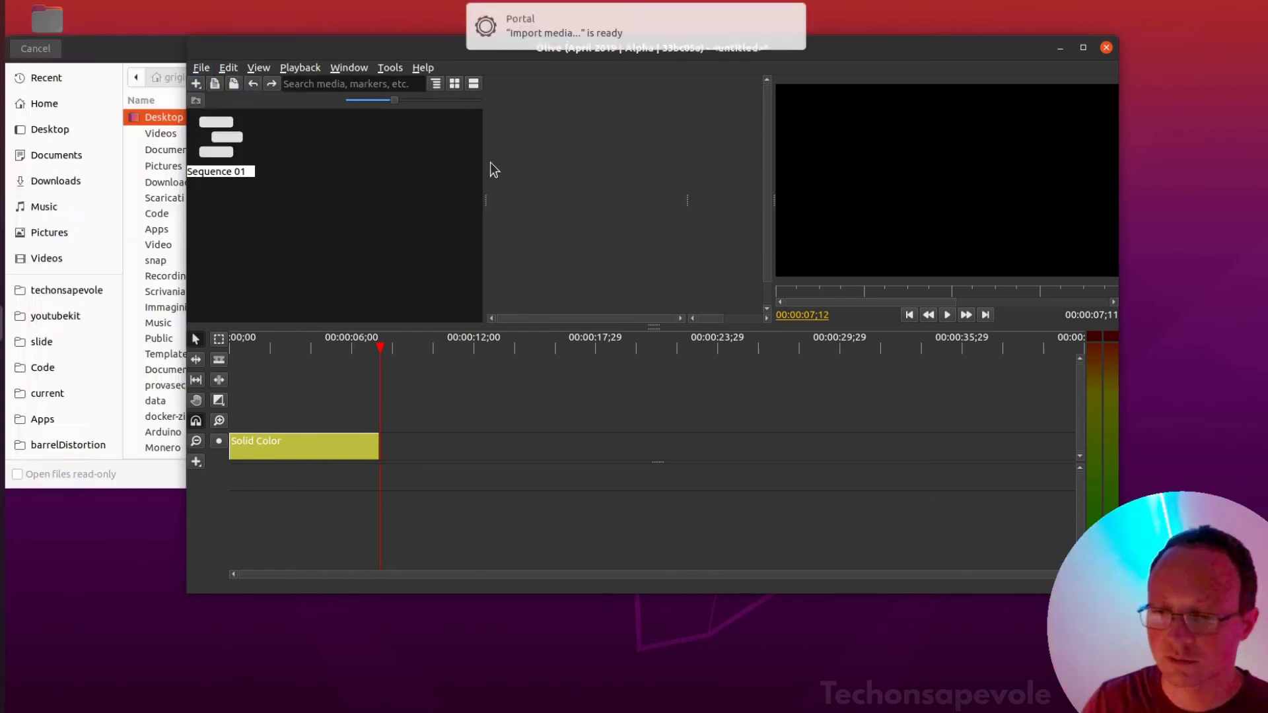
double_click(159, 119)
left_click(169, 144)
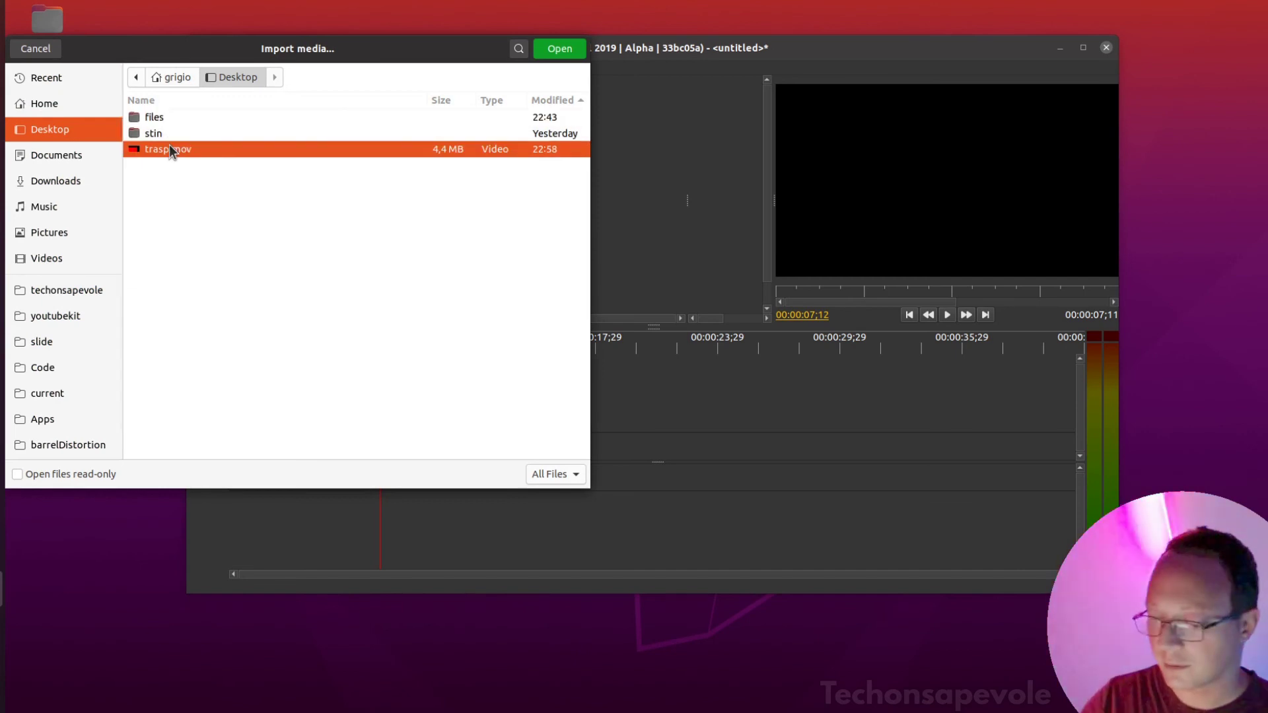
double_click(169, 147)
Change the Solid Color clip's colour to yellow
left_click(303, 456)
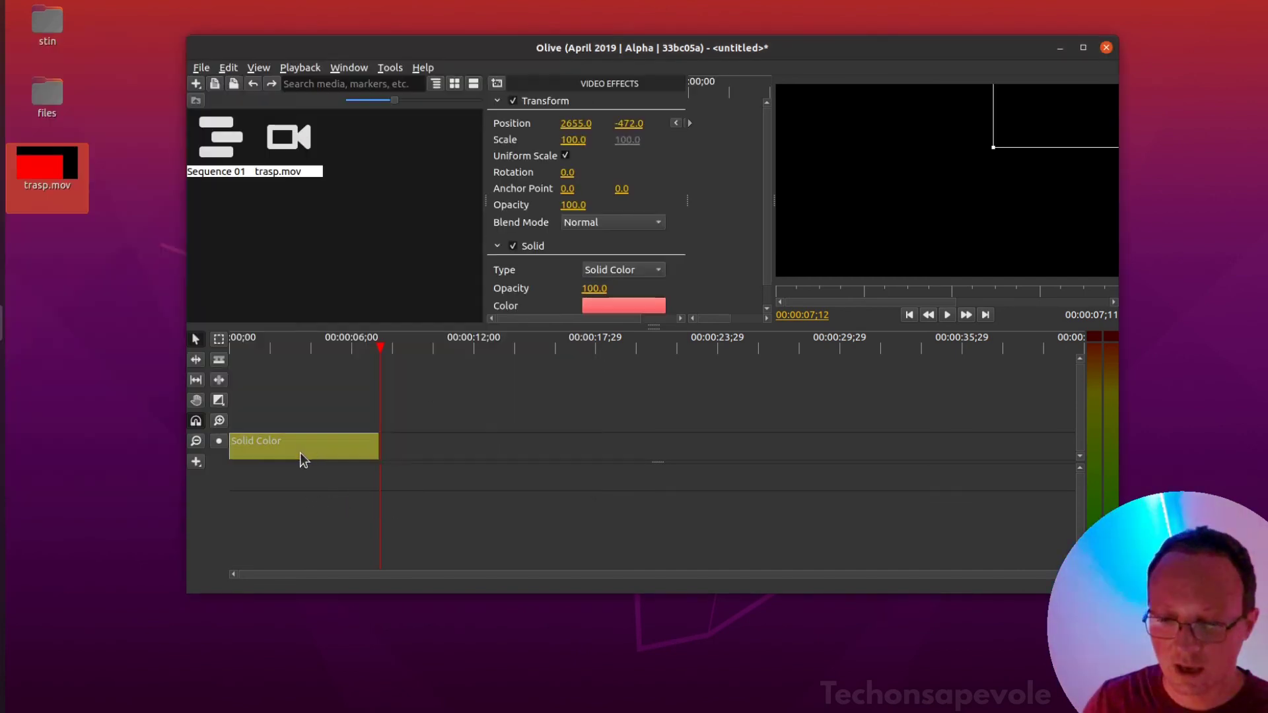
left_click(603, 308)
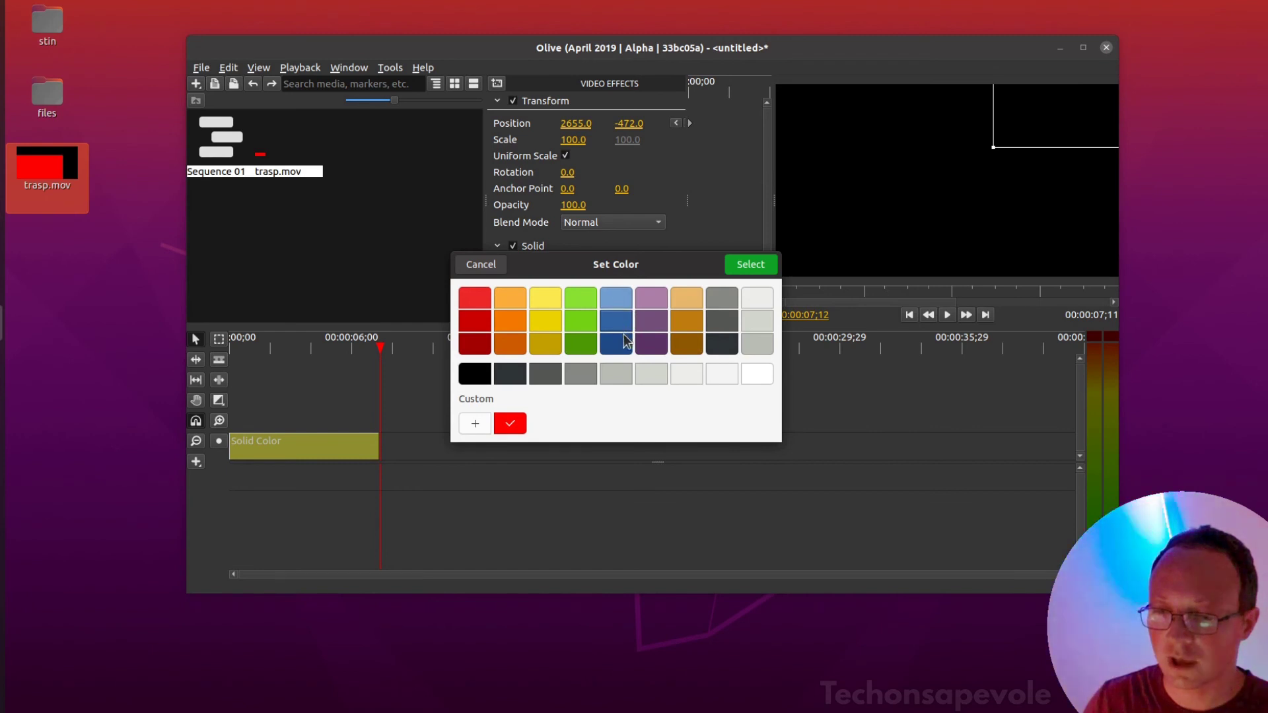
left_click(545, 298)
left_click(758, 270)
Place trasp.mov on the timeline above the yellow solid
left_click(454, 414)
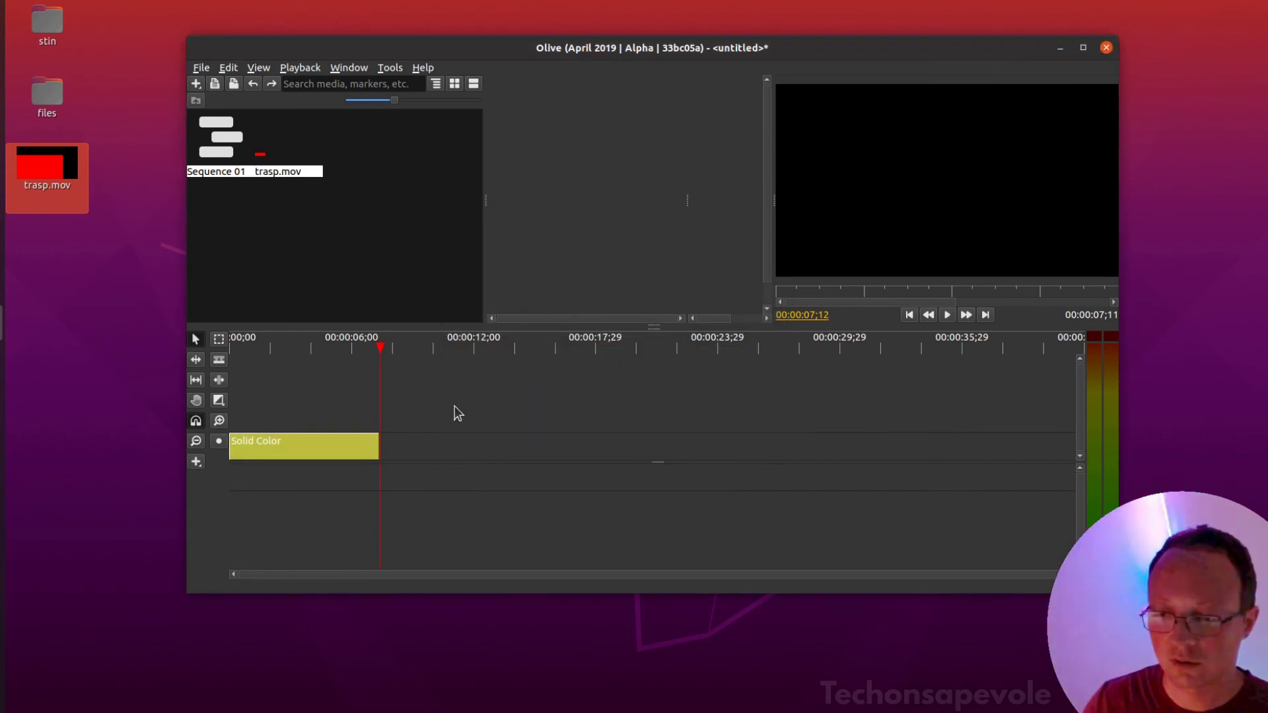
left_click(291, 155)
left_click_drag(292, 155, 362, 406)
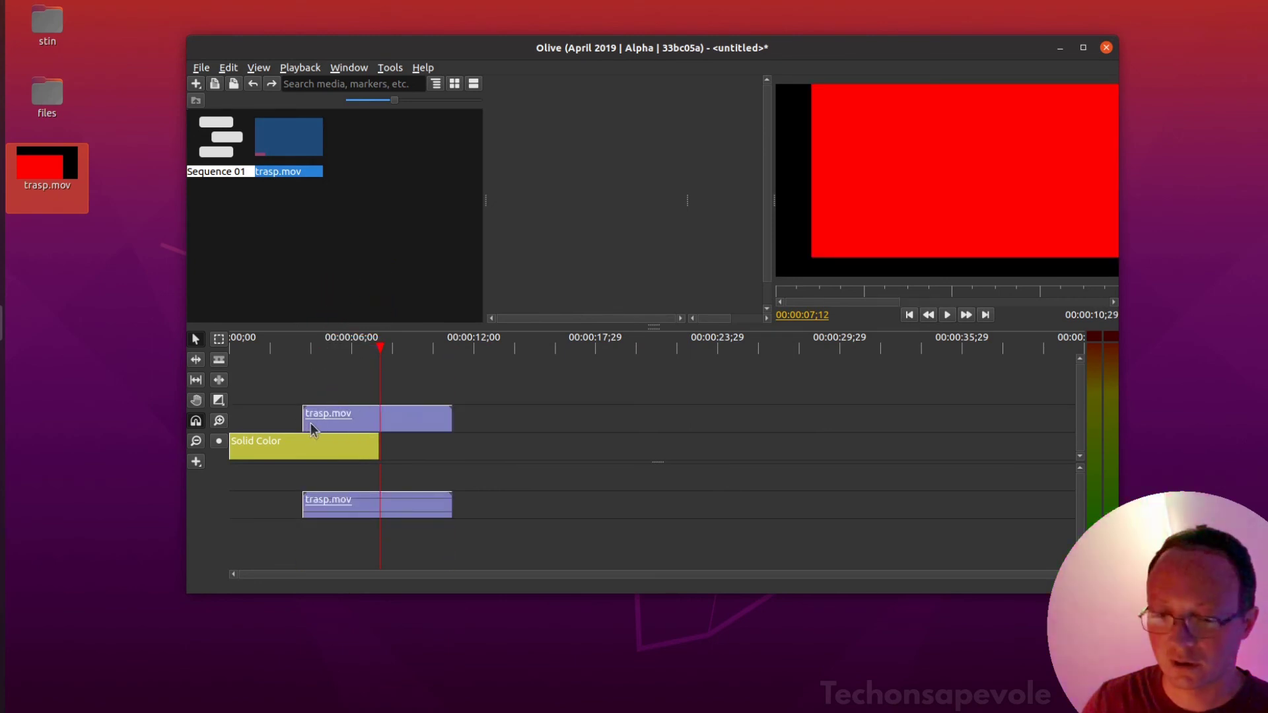
Position the trasp.mov clips to start about two seconds in and preview the overlay
left_click(326, 341)
left_click_drag(370, 426, 297, 427)
key("Home")
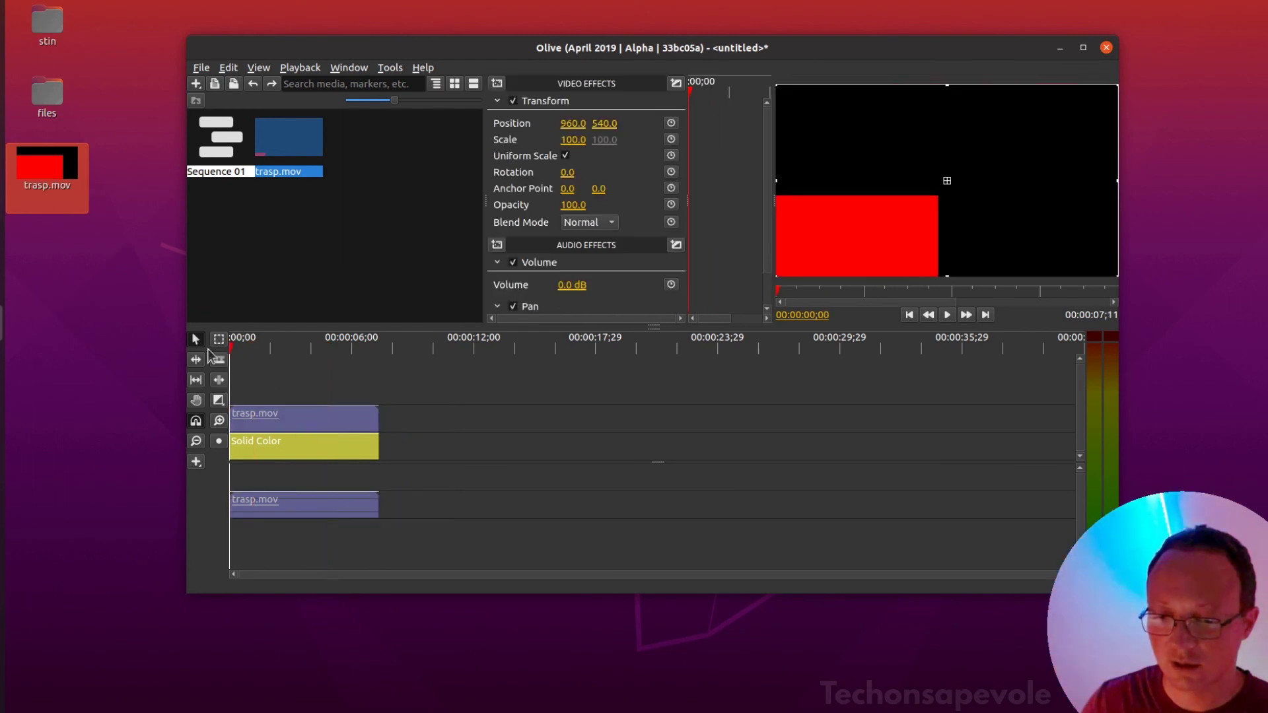
key("space")
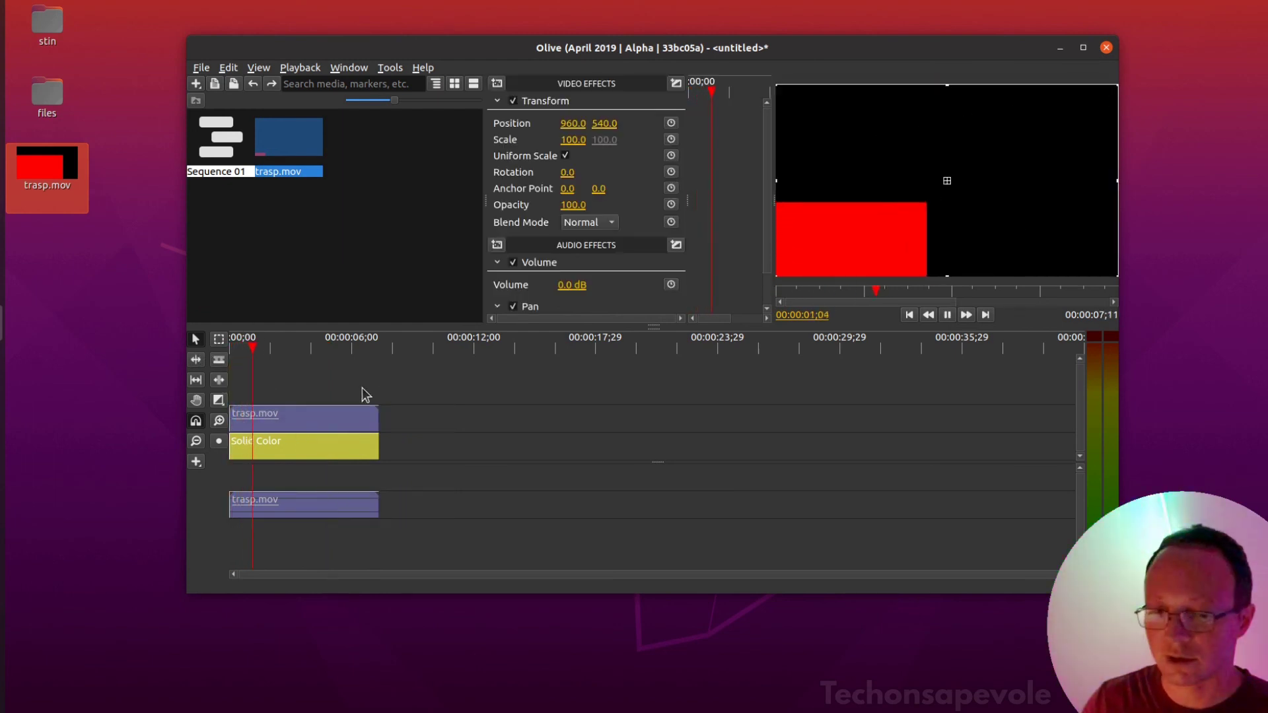
key("space")
left_click_drag(300, 430, 343, 430)
key("space")
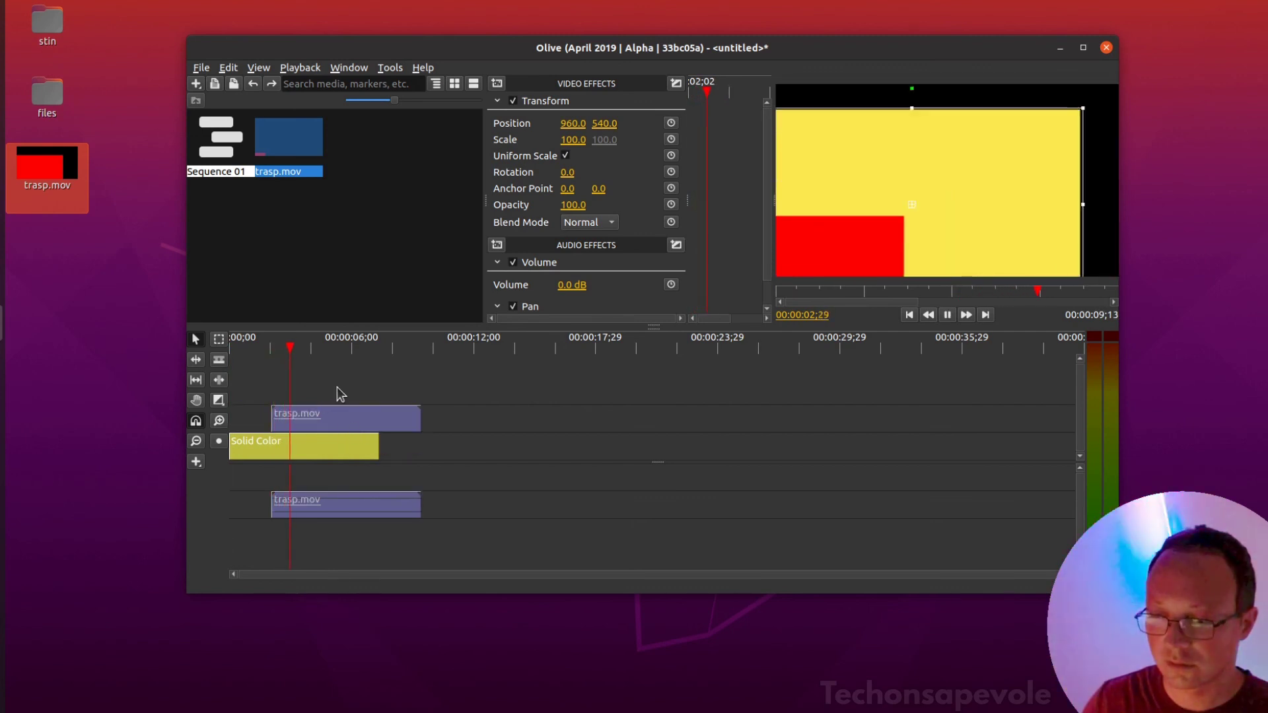
key("space")
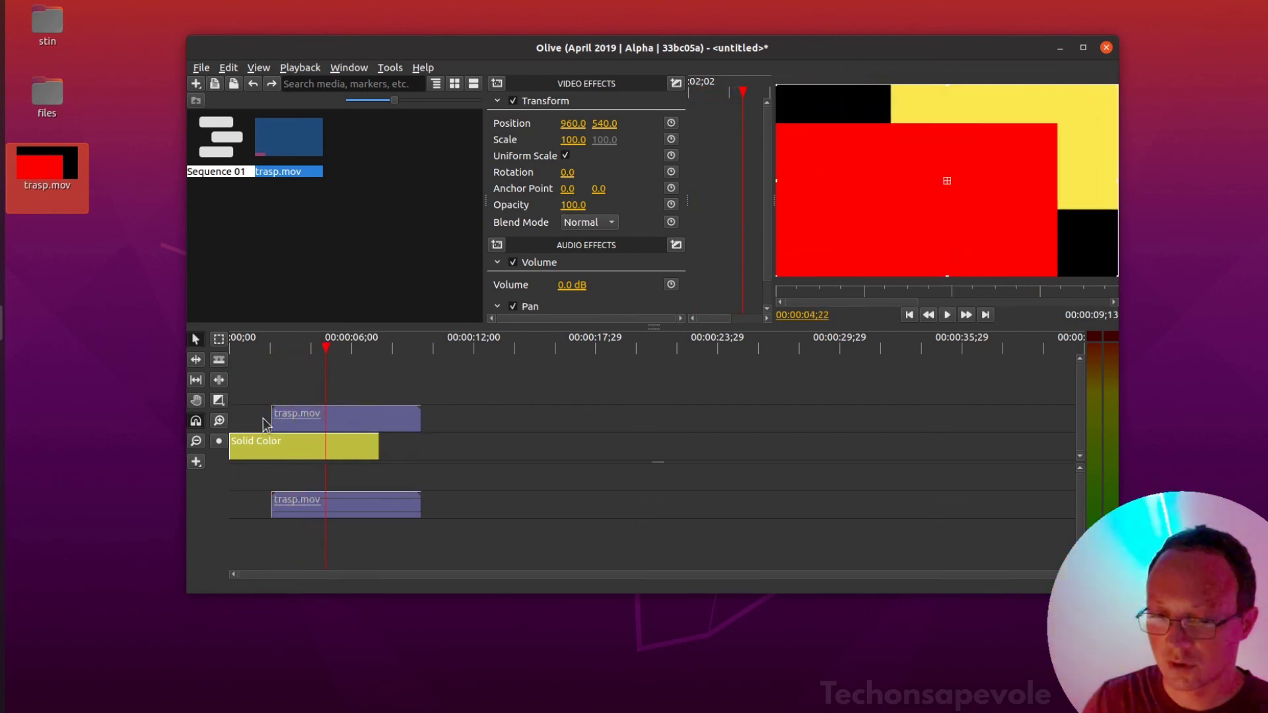
Delete the yellow Solid Color clip from the timeline
left_click(354, 450)
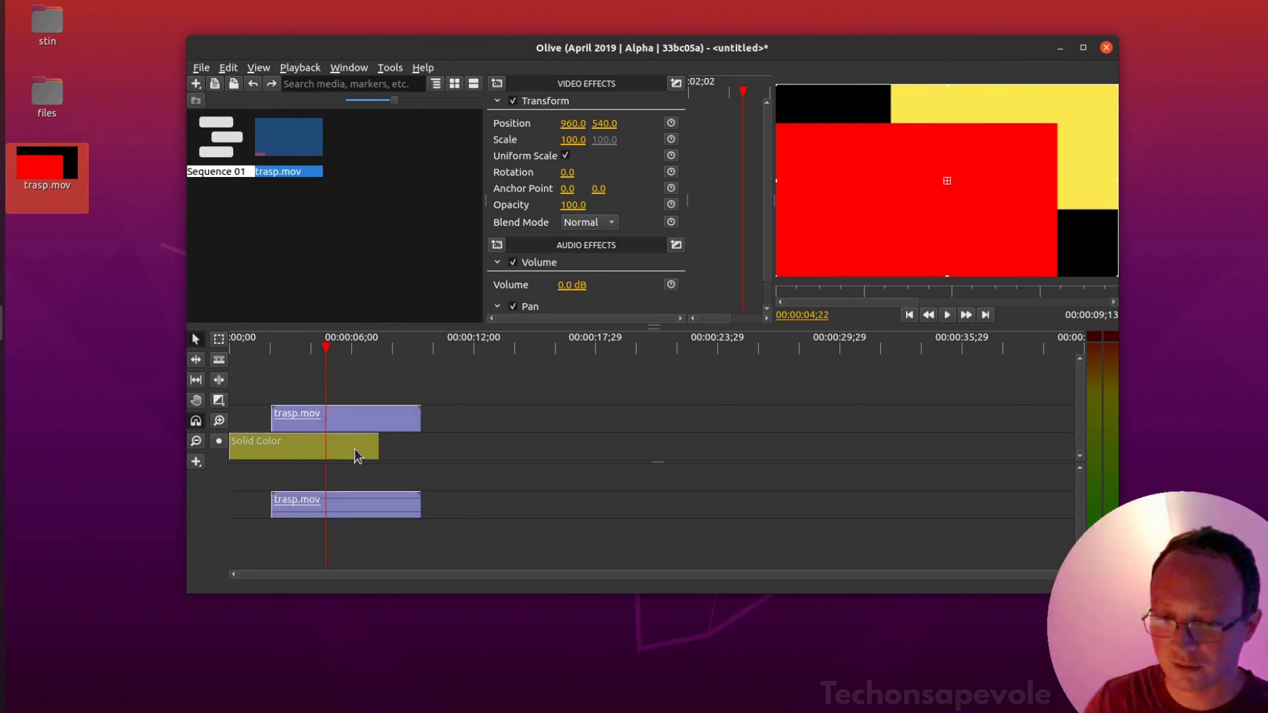
left_click(454, 455)
left_click(324, 457)
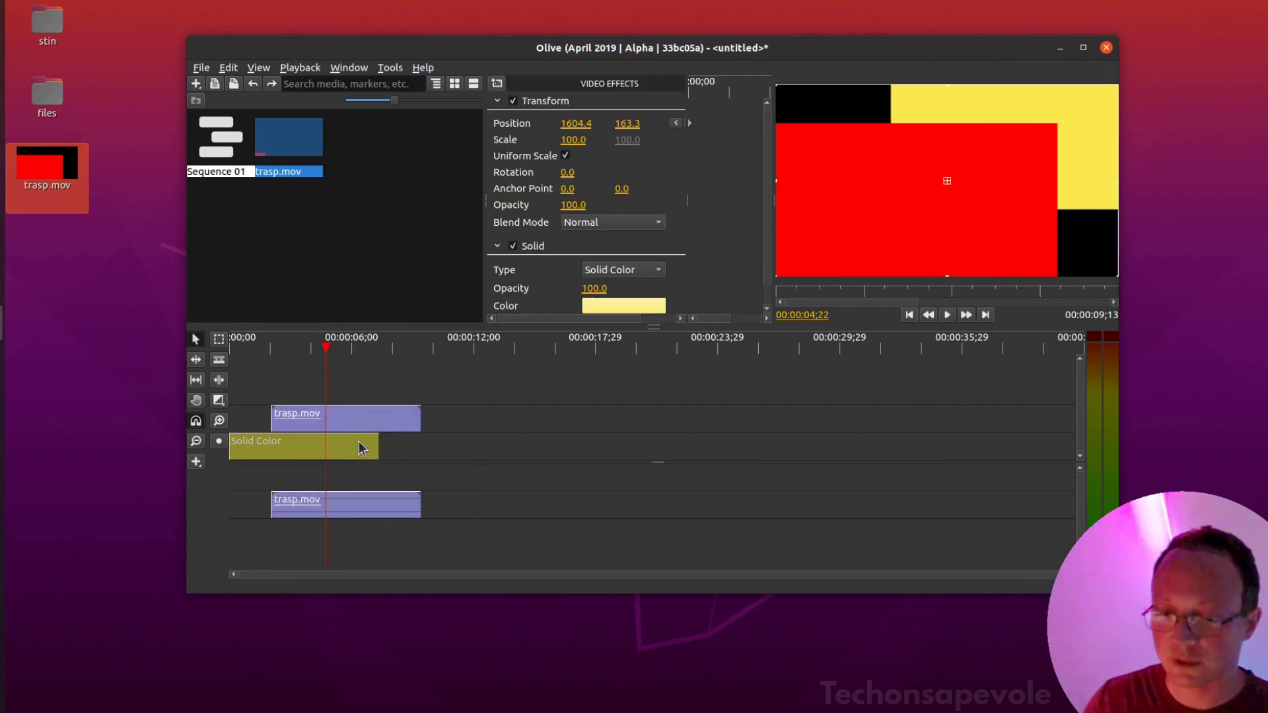
key("Delete")
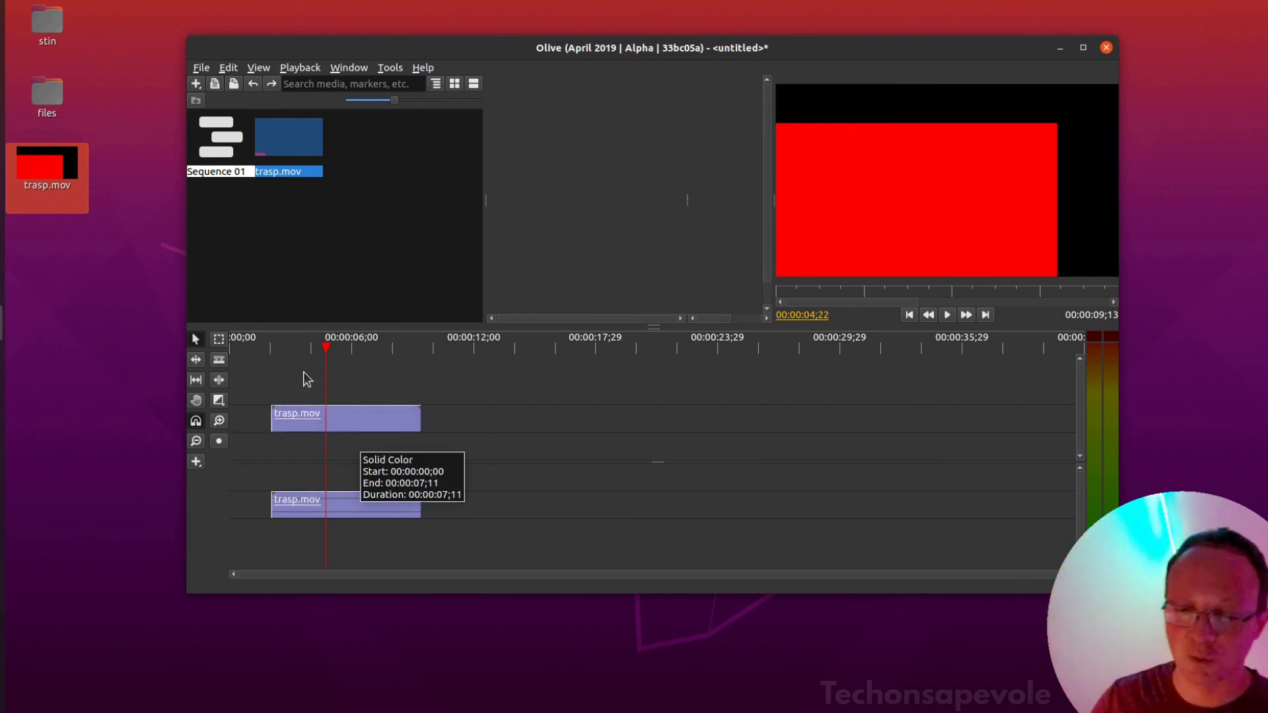
Draw a new Solid Color clip on the track below trasp.mov
left_click(196, 462)
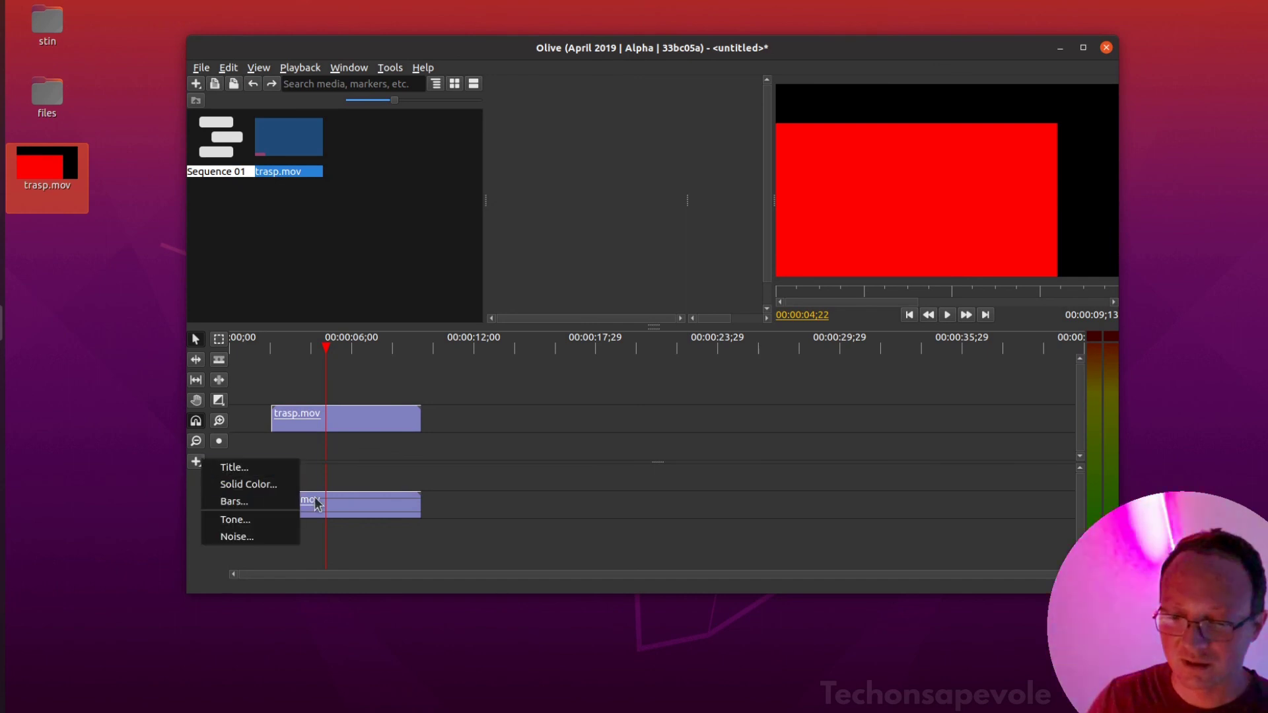
left_click(276, 486)
left_click_drag(243, 449, 353, 451)
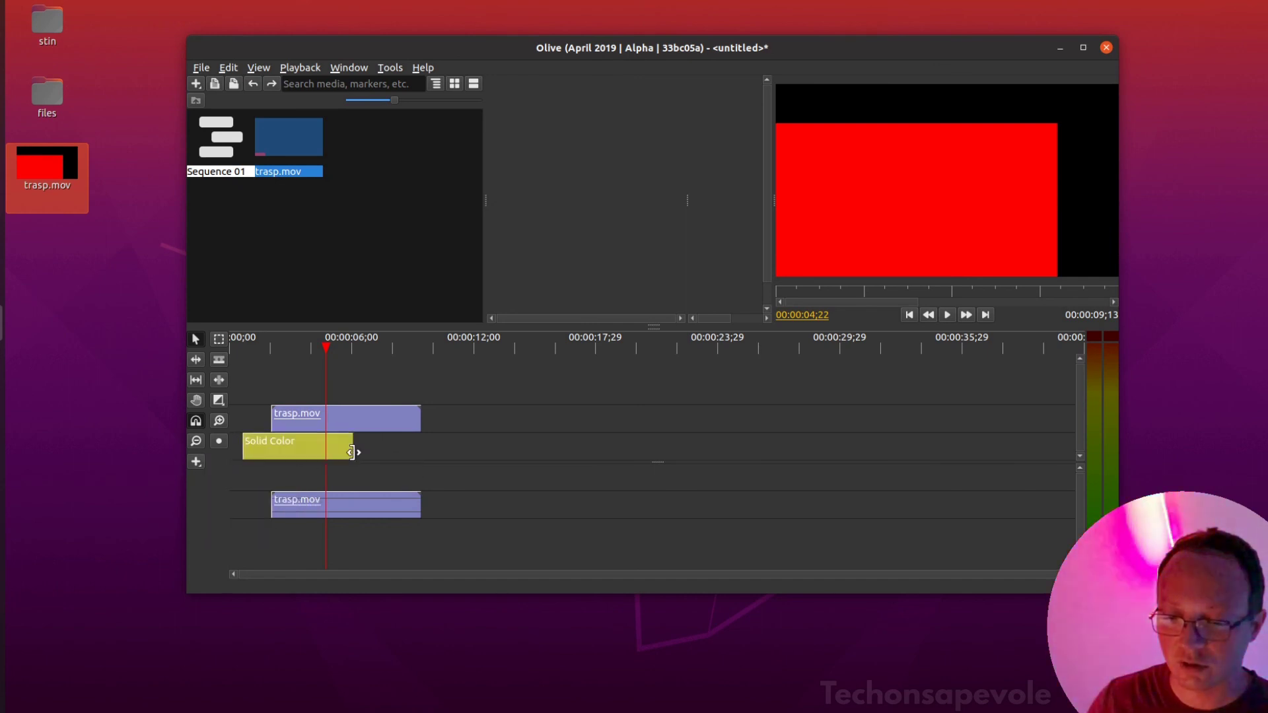
Set the new Solid Color clip's Color to yellow
left_click(315, 456)
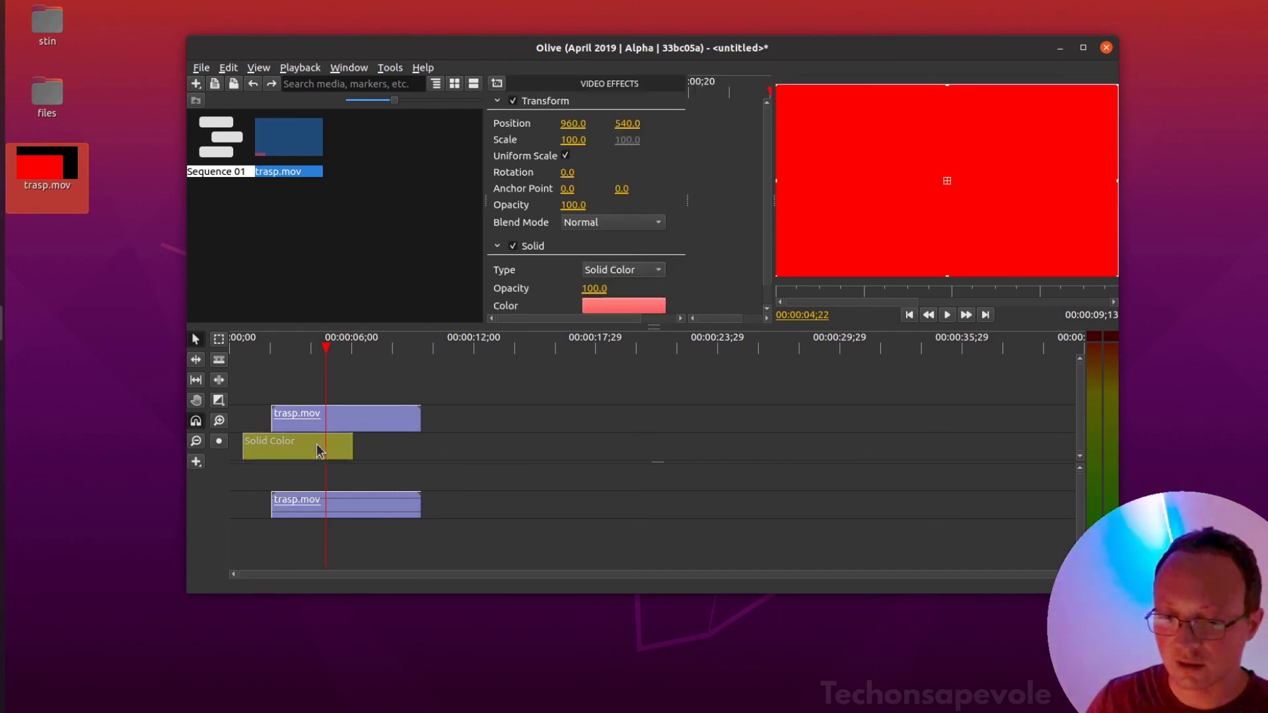
left_click(617, 304)
left_click(546, 297)
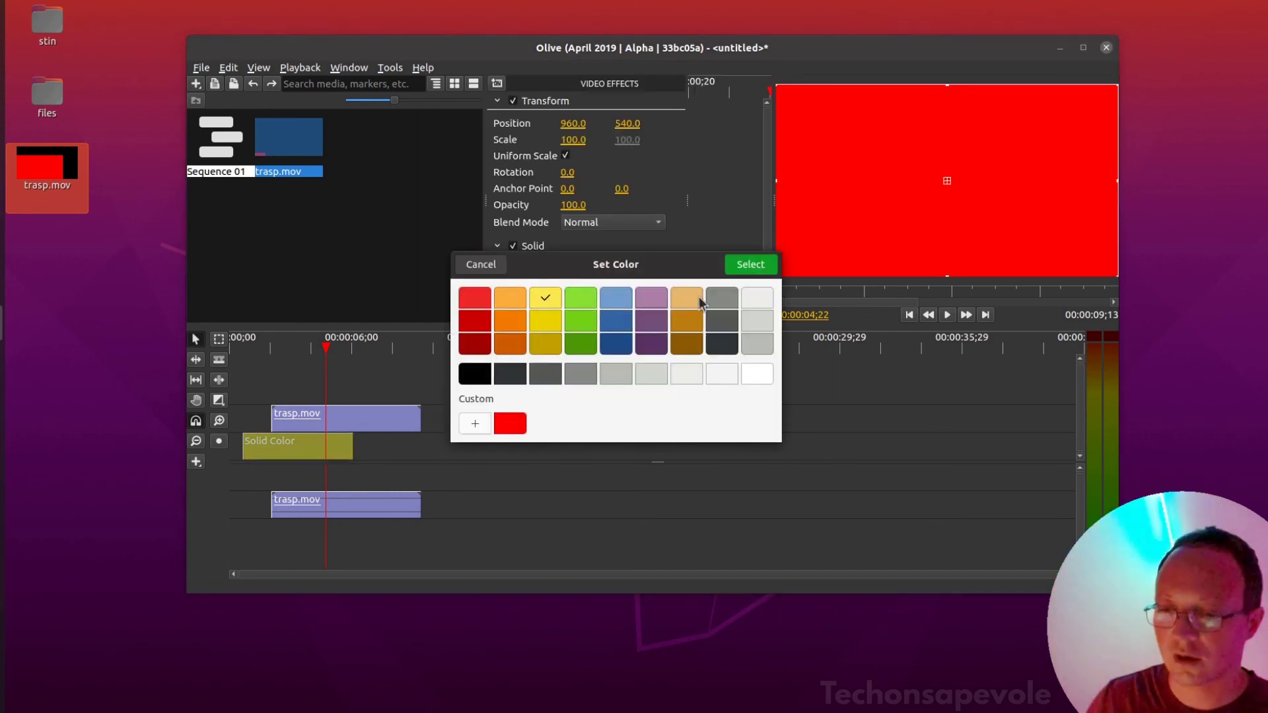
left_click(751, 264)
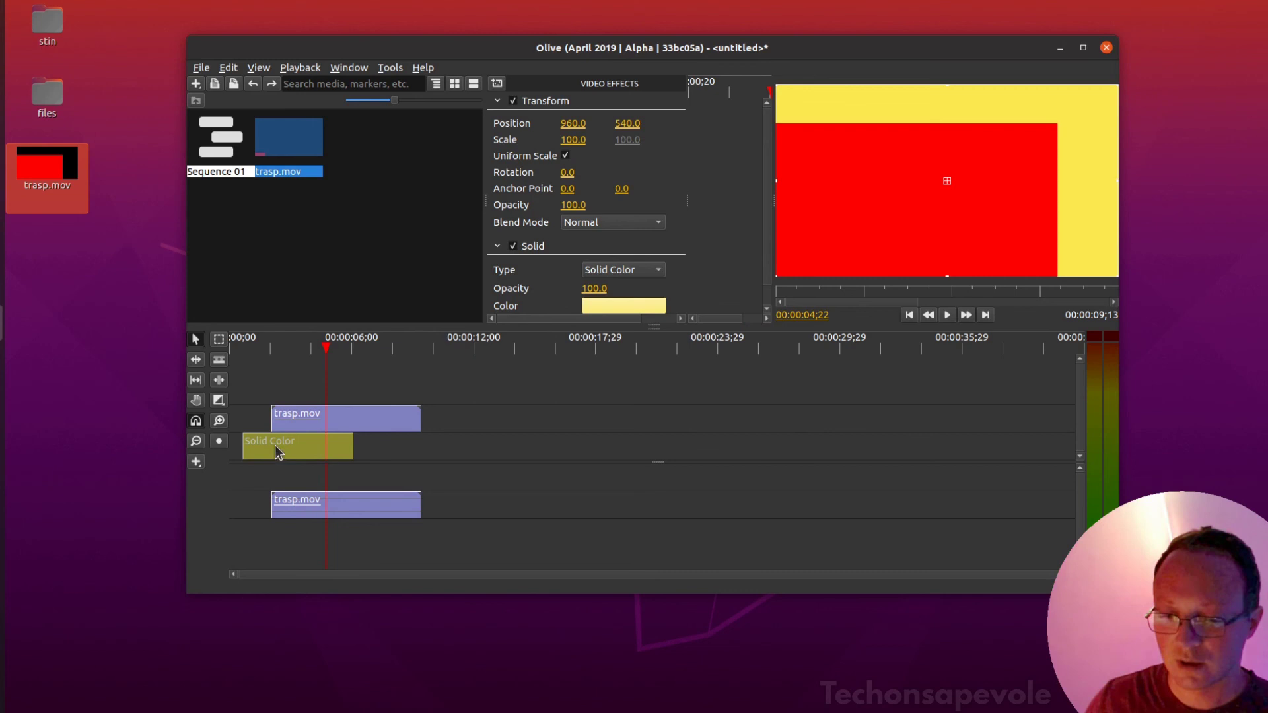
Move the solid and trasp.mov clips to 00:00:00 and play the sequence
left_click_drag(278, 445, 264, 445)
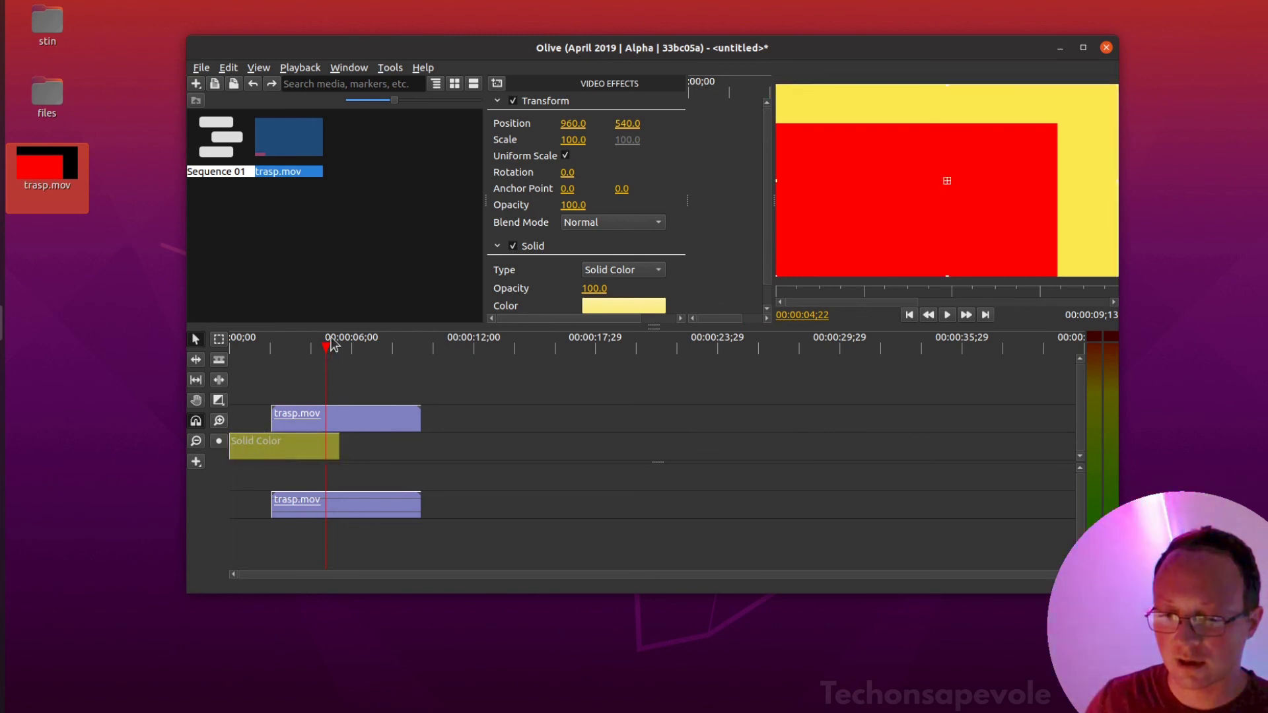
left_click_drag(334, 344, 193, 340)
left_click_drag(311, 404, 251, 417)
key("space")
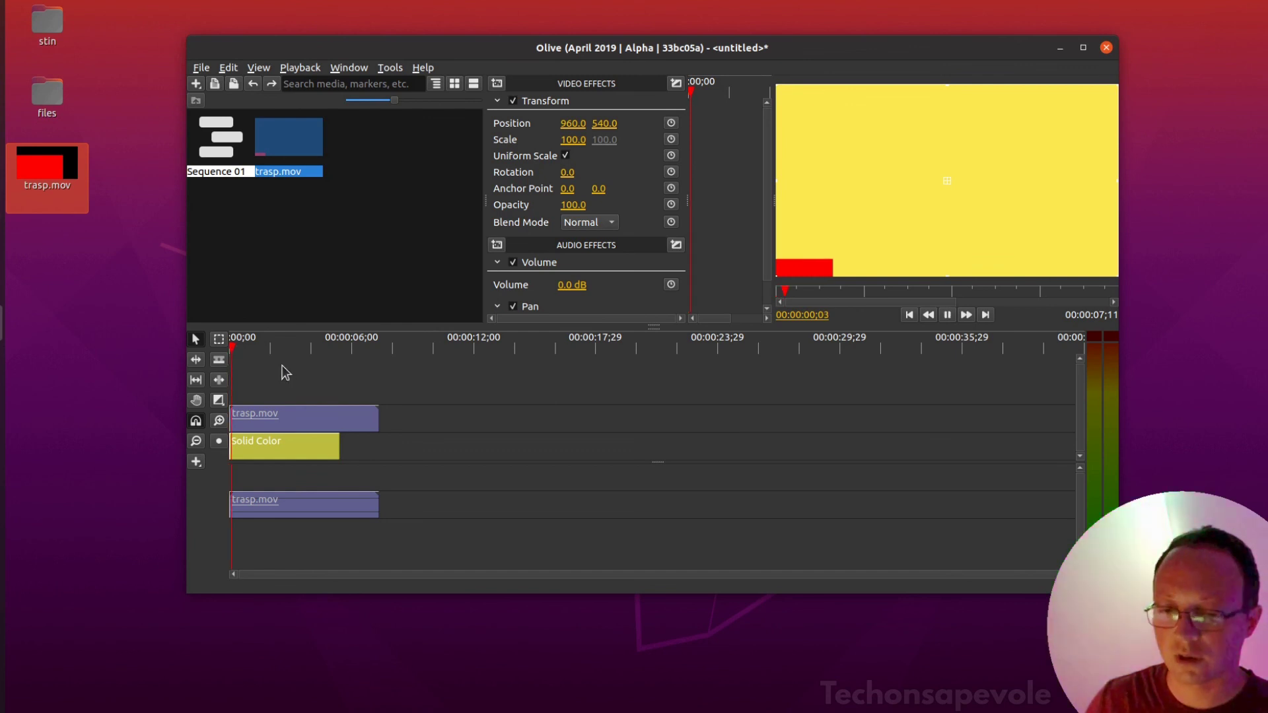